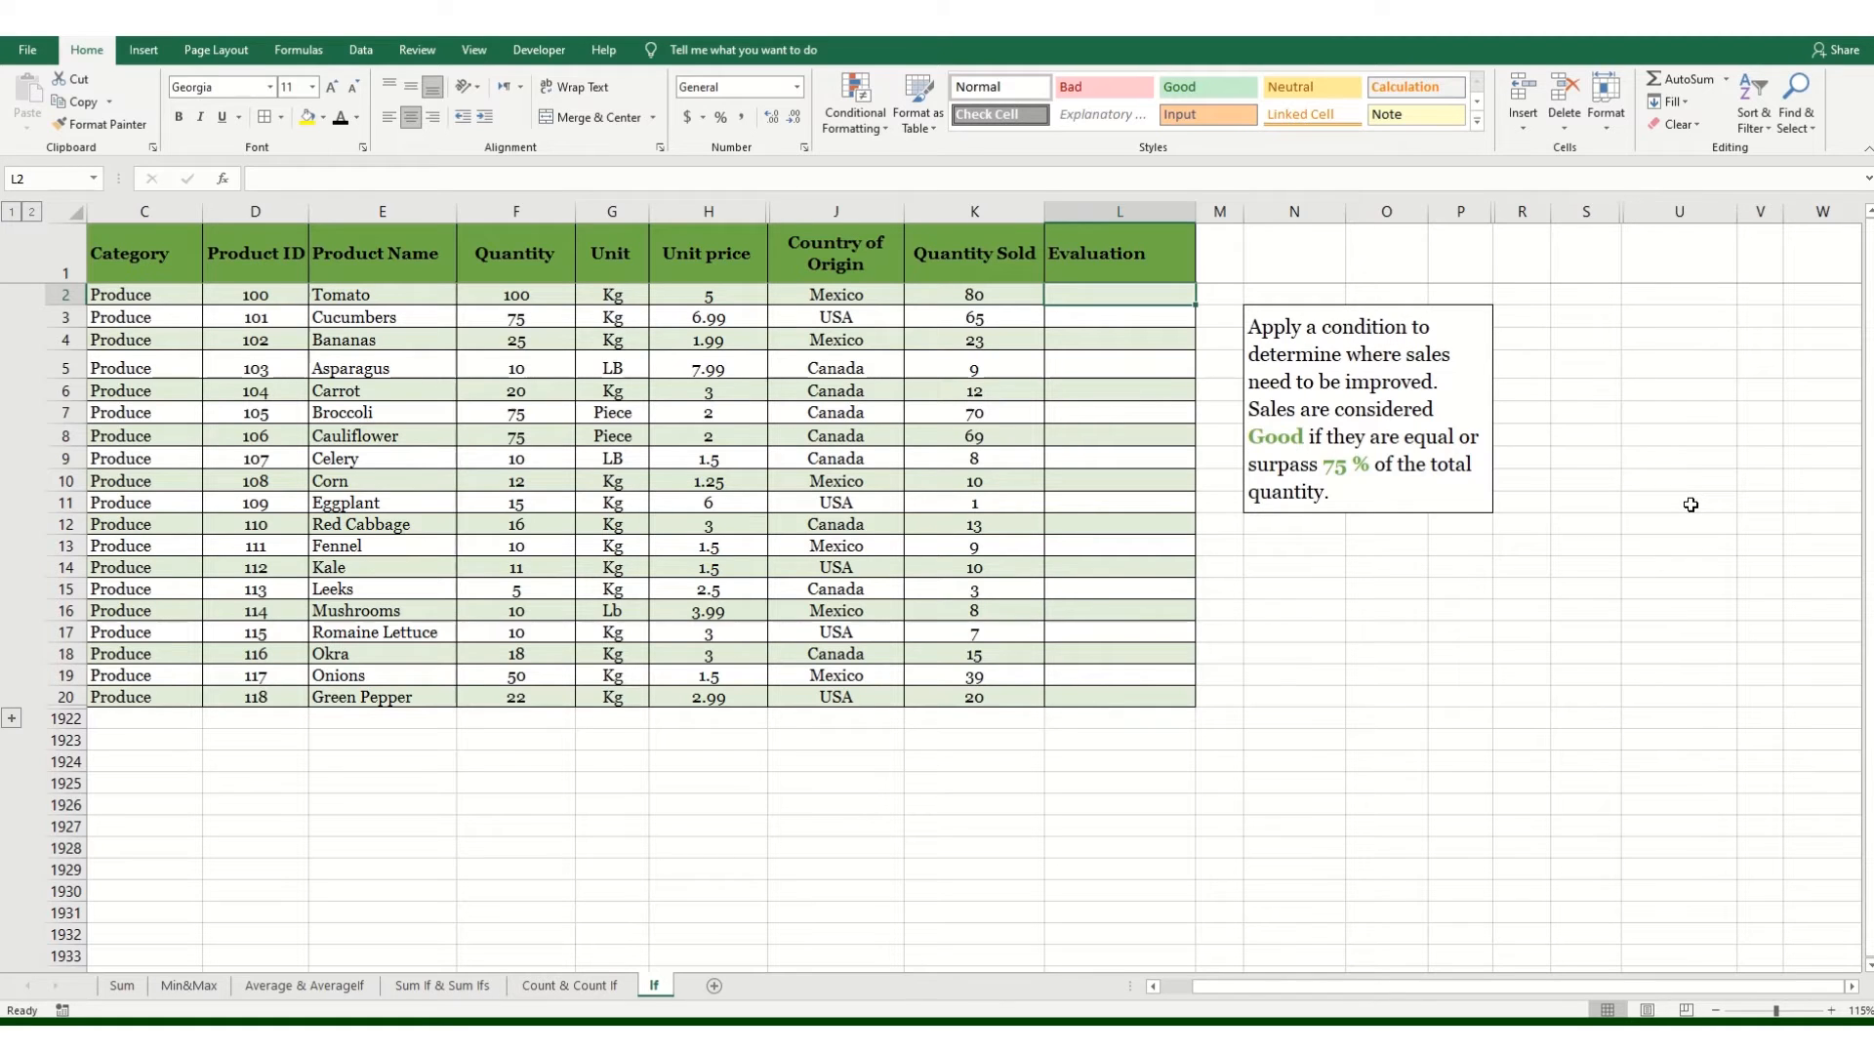
pyautogui.click(1678, 436)
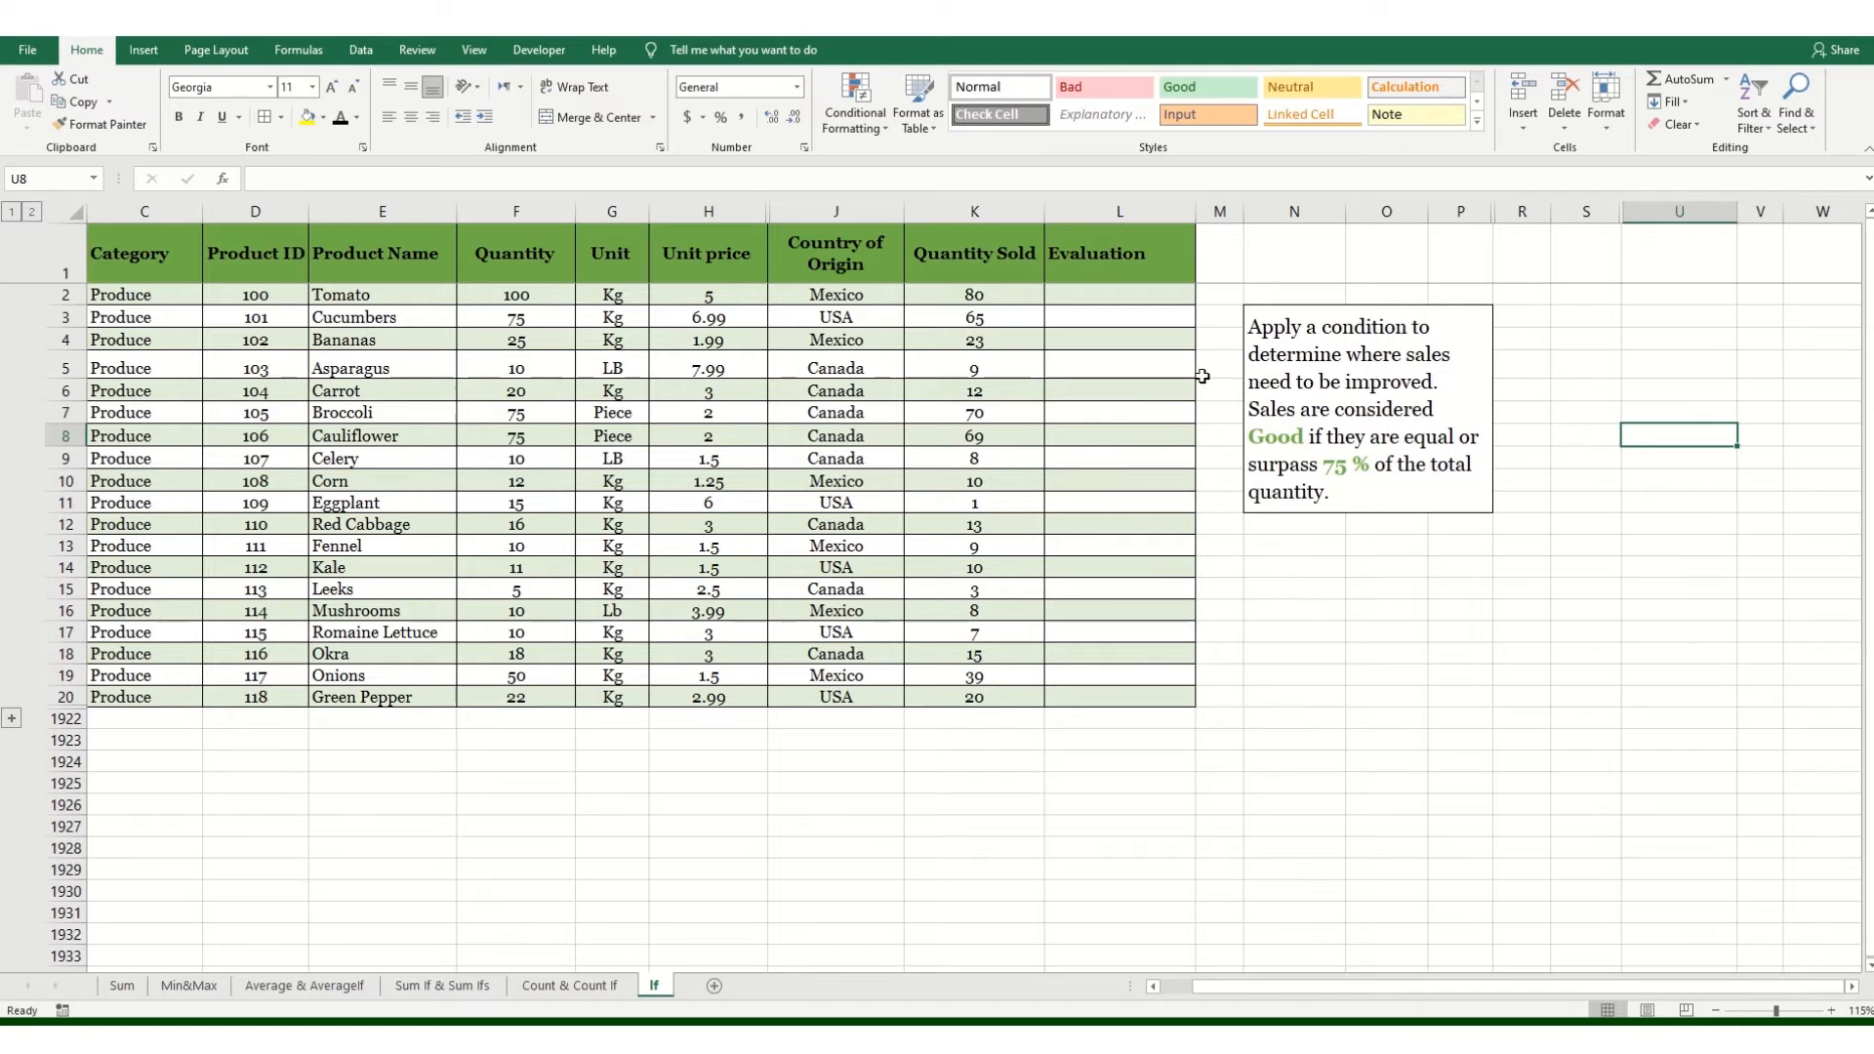
pyautogui.click(1126, 209)
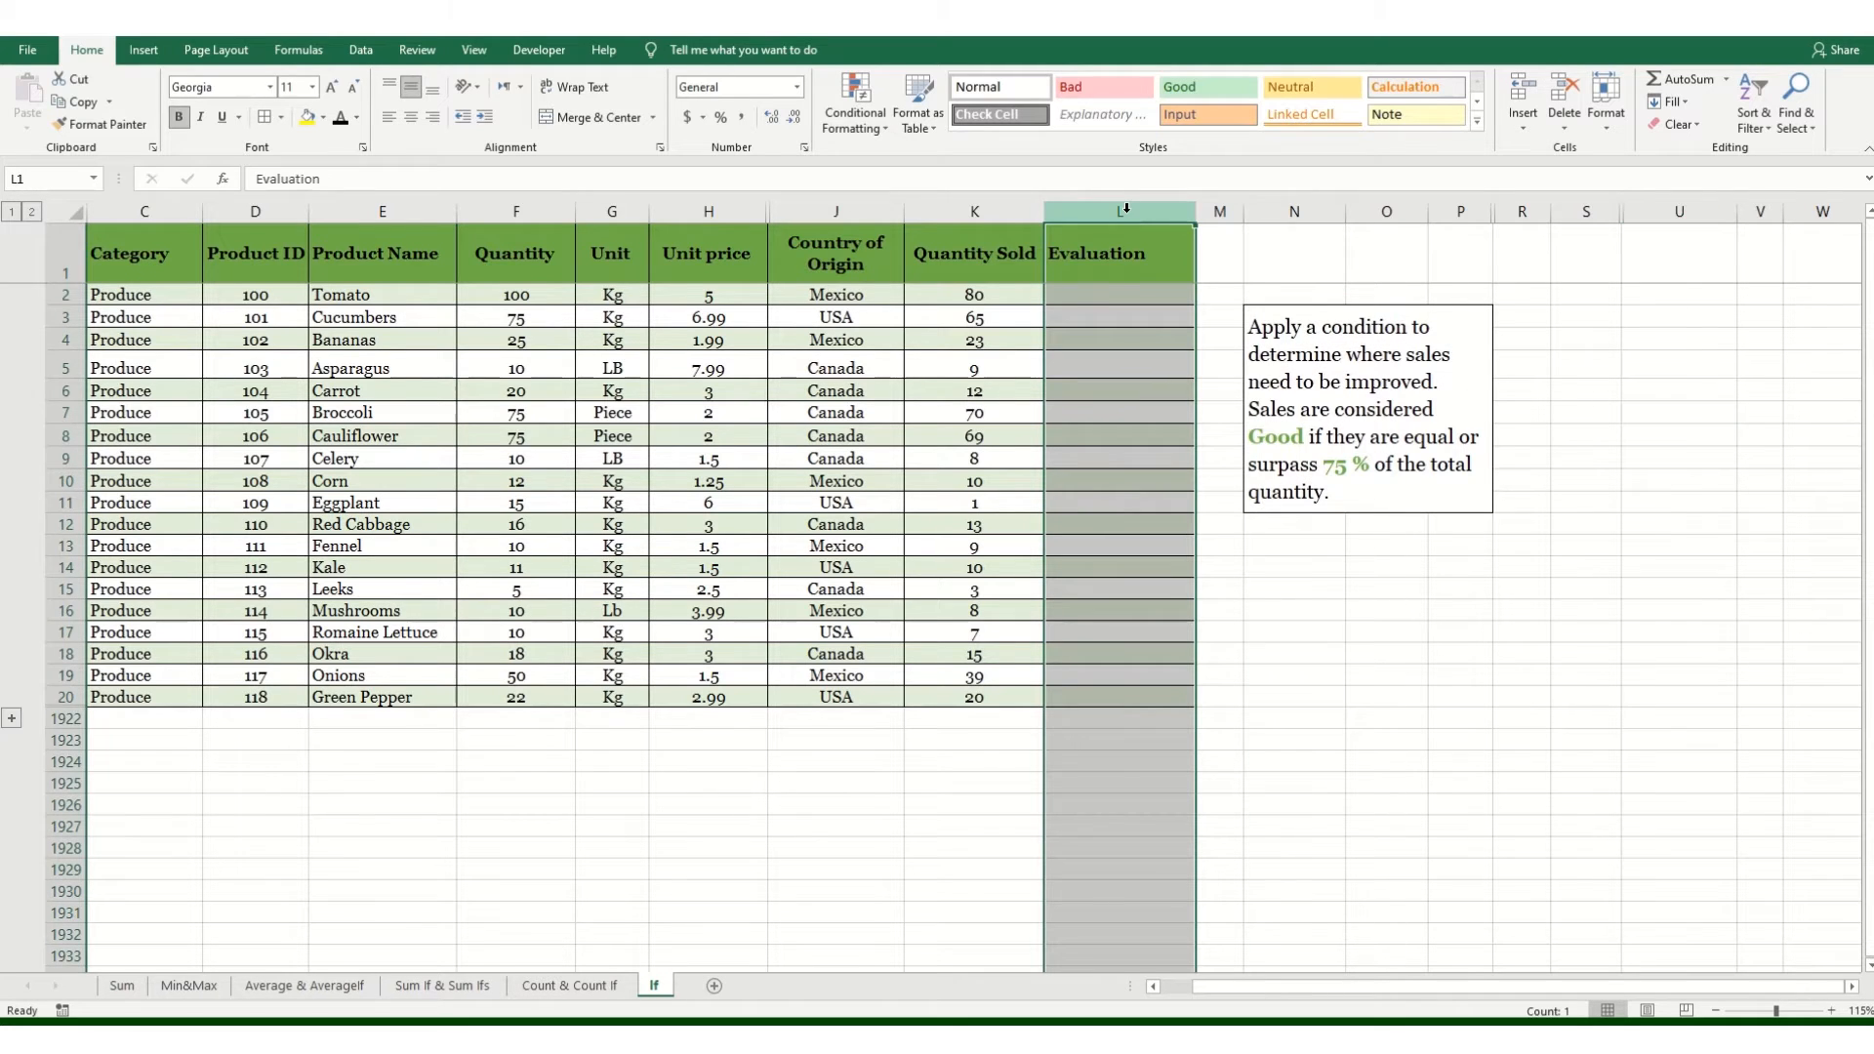
# Step: Start an IF formula in L2 that tests whether K2 is greater than or equal to (F2*0.75)
pyautogui.click(1119, 294)
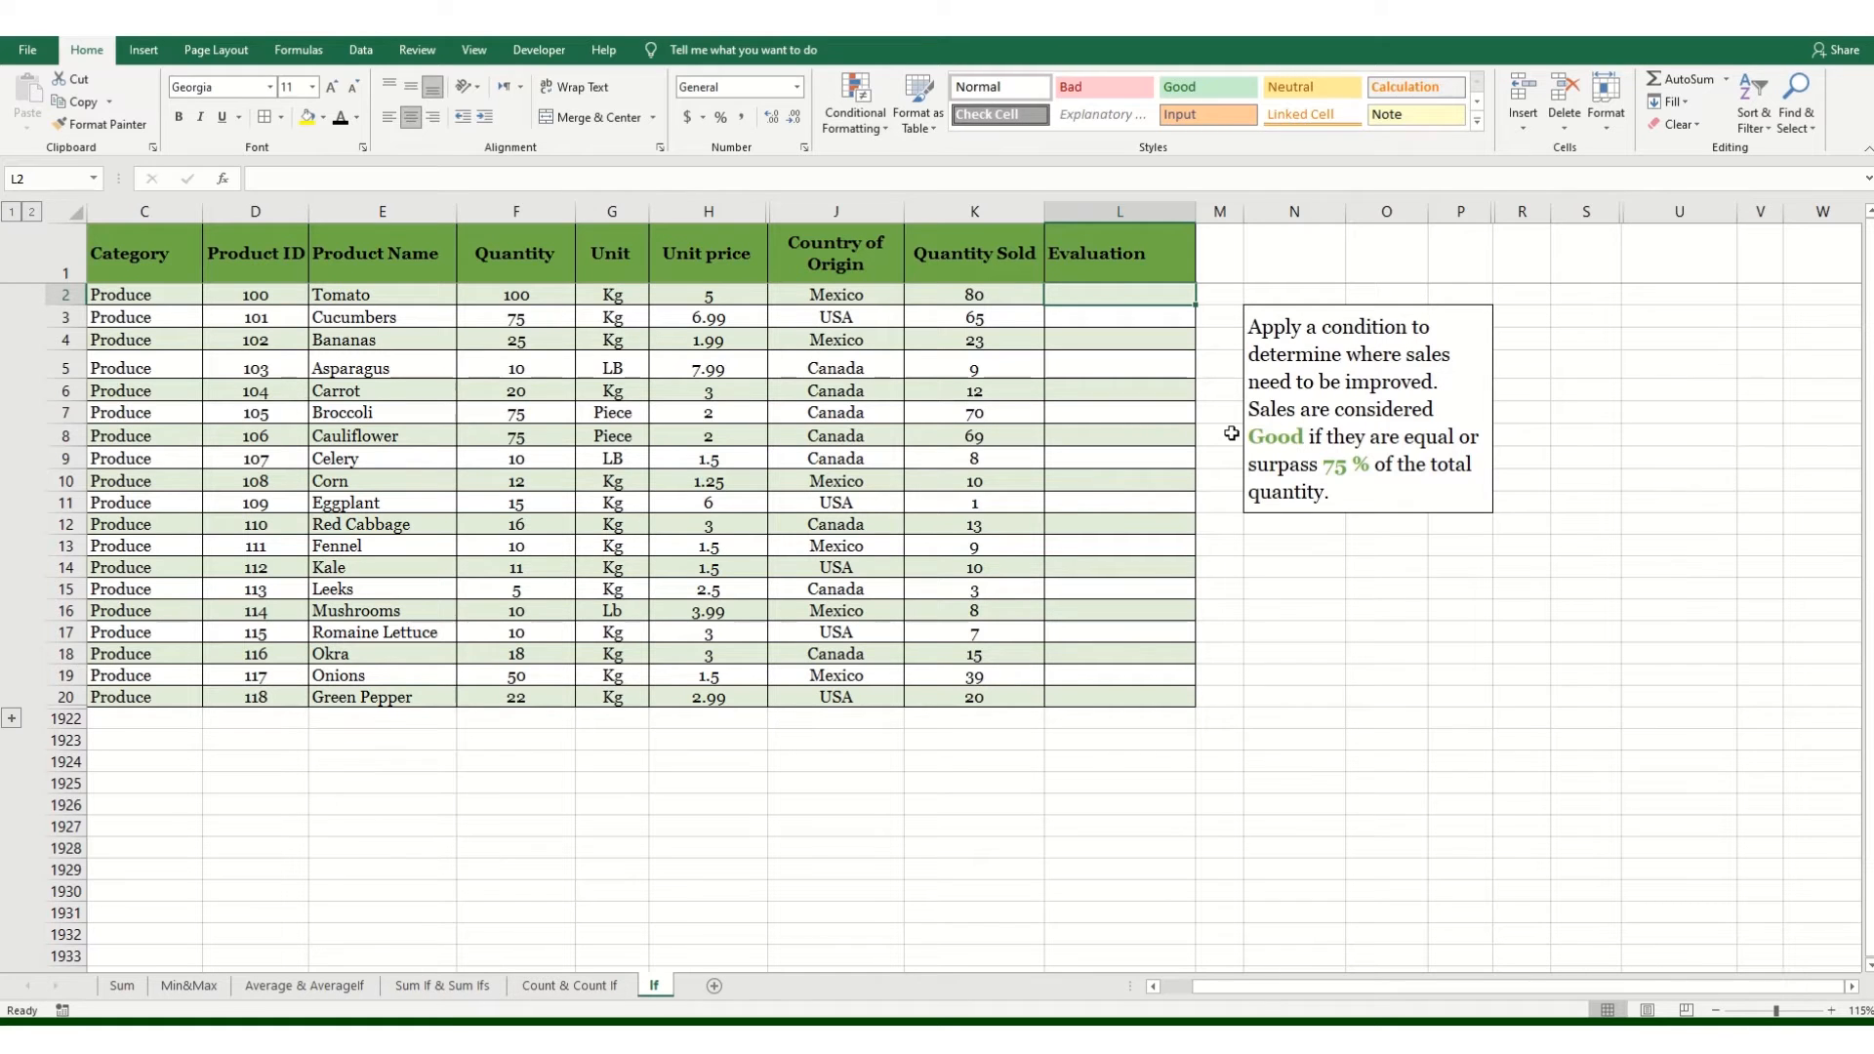
pyautogui.write('=IF(')
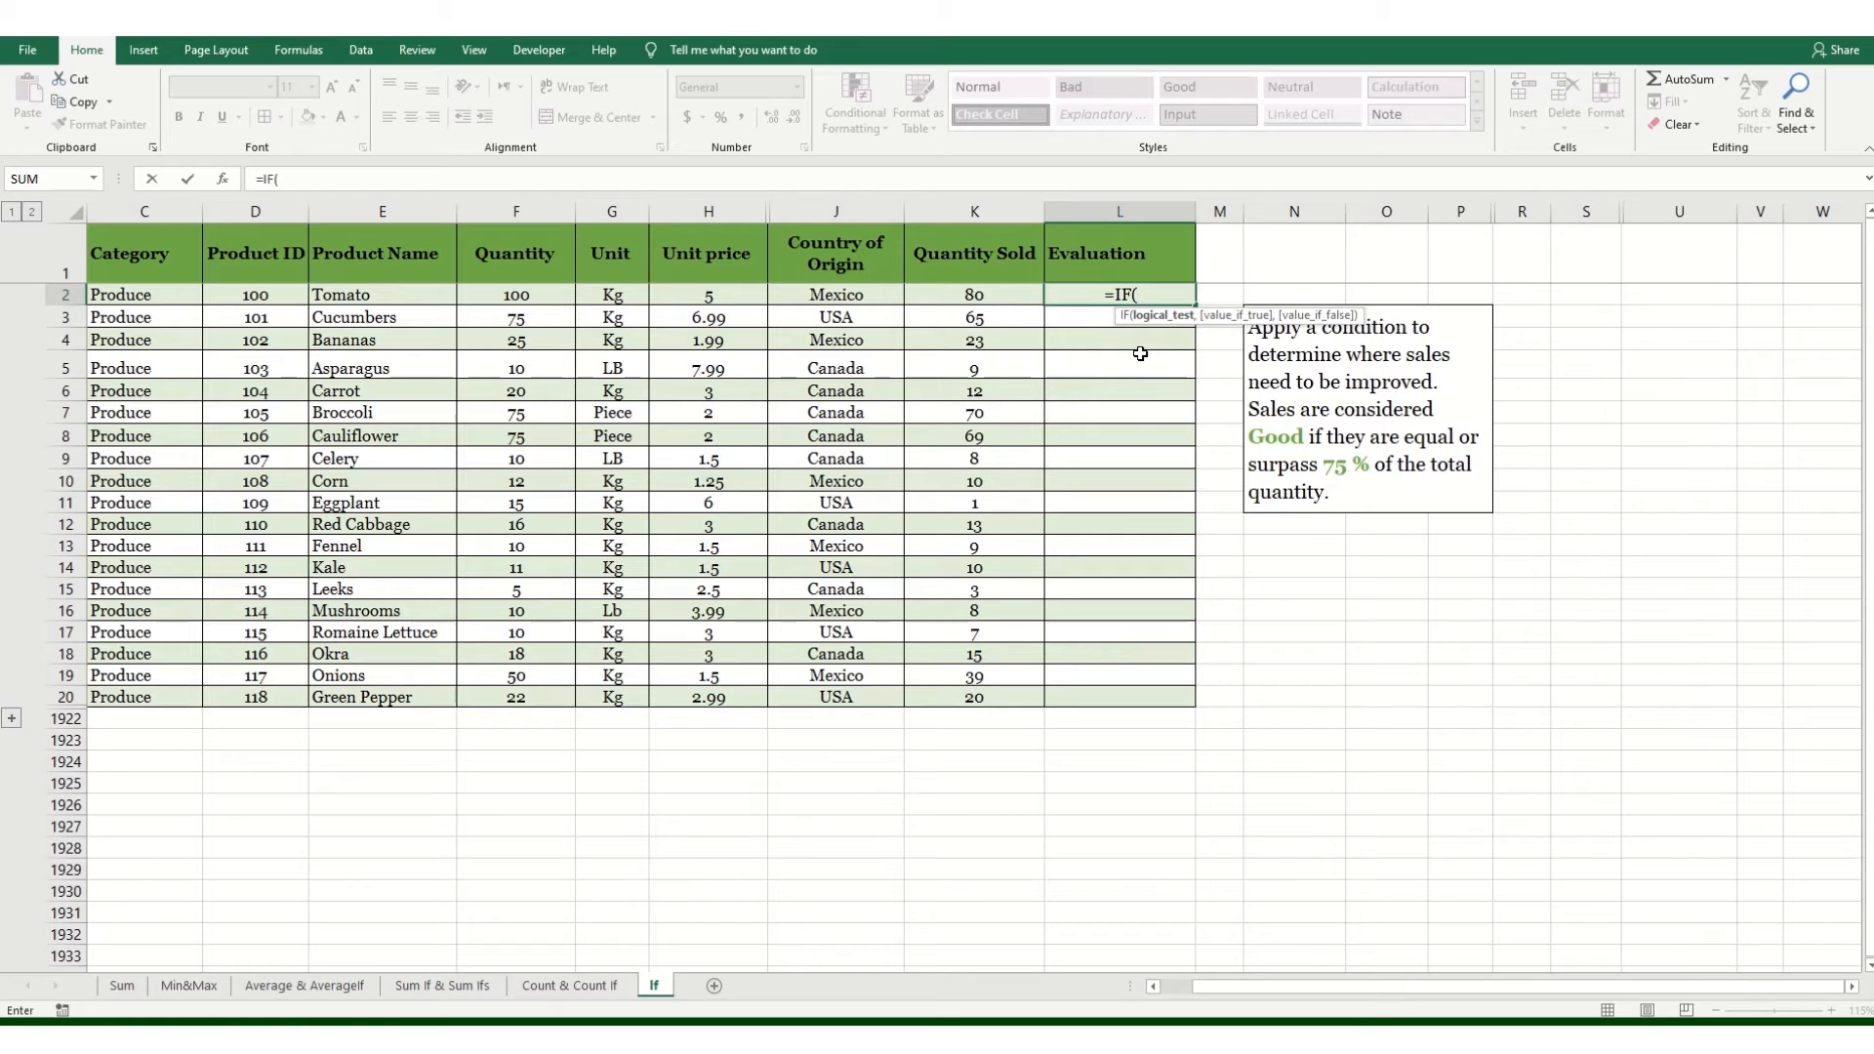
pyautogui.click(999, 298)
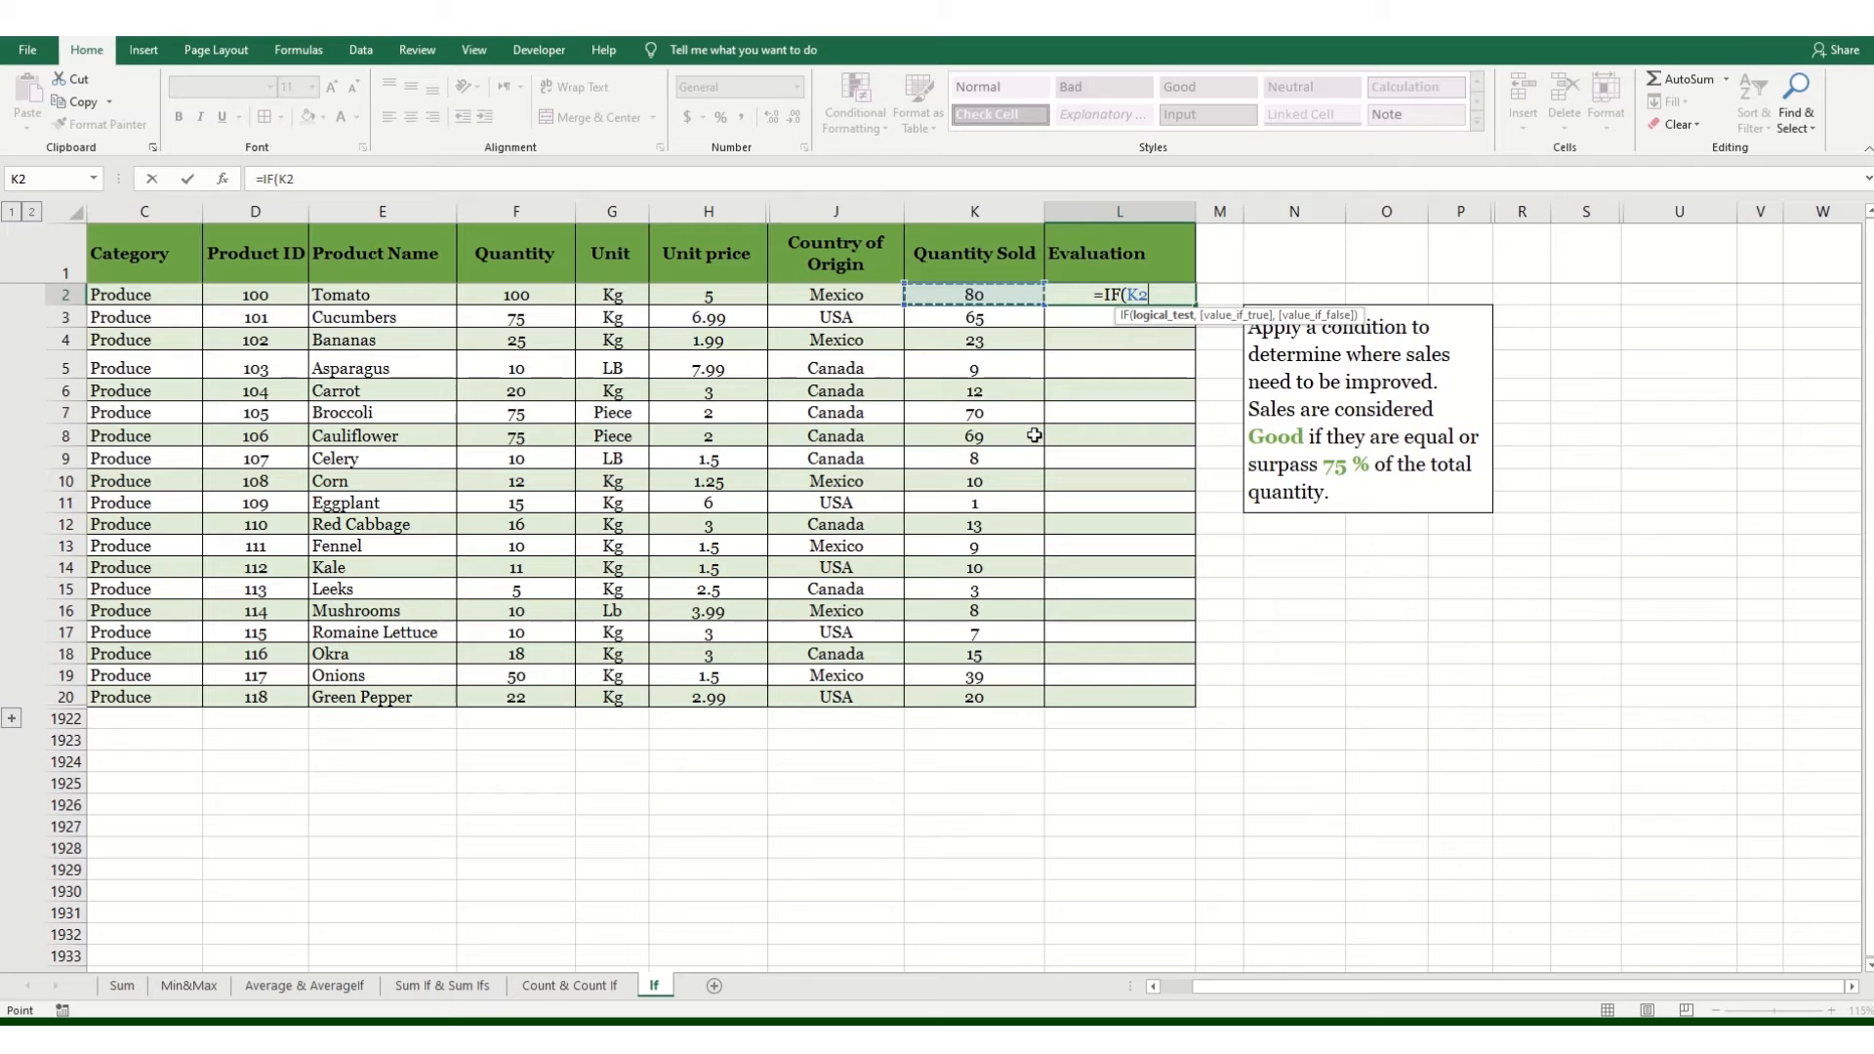
pyautogui.write('>=')
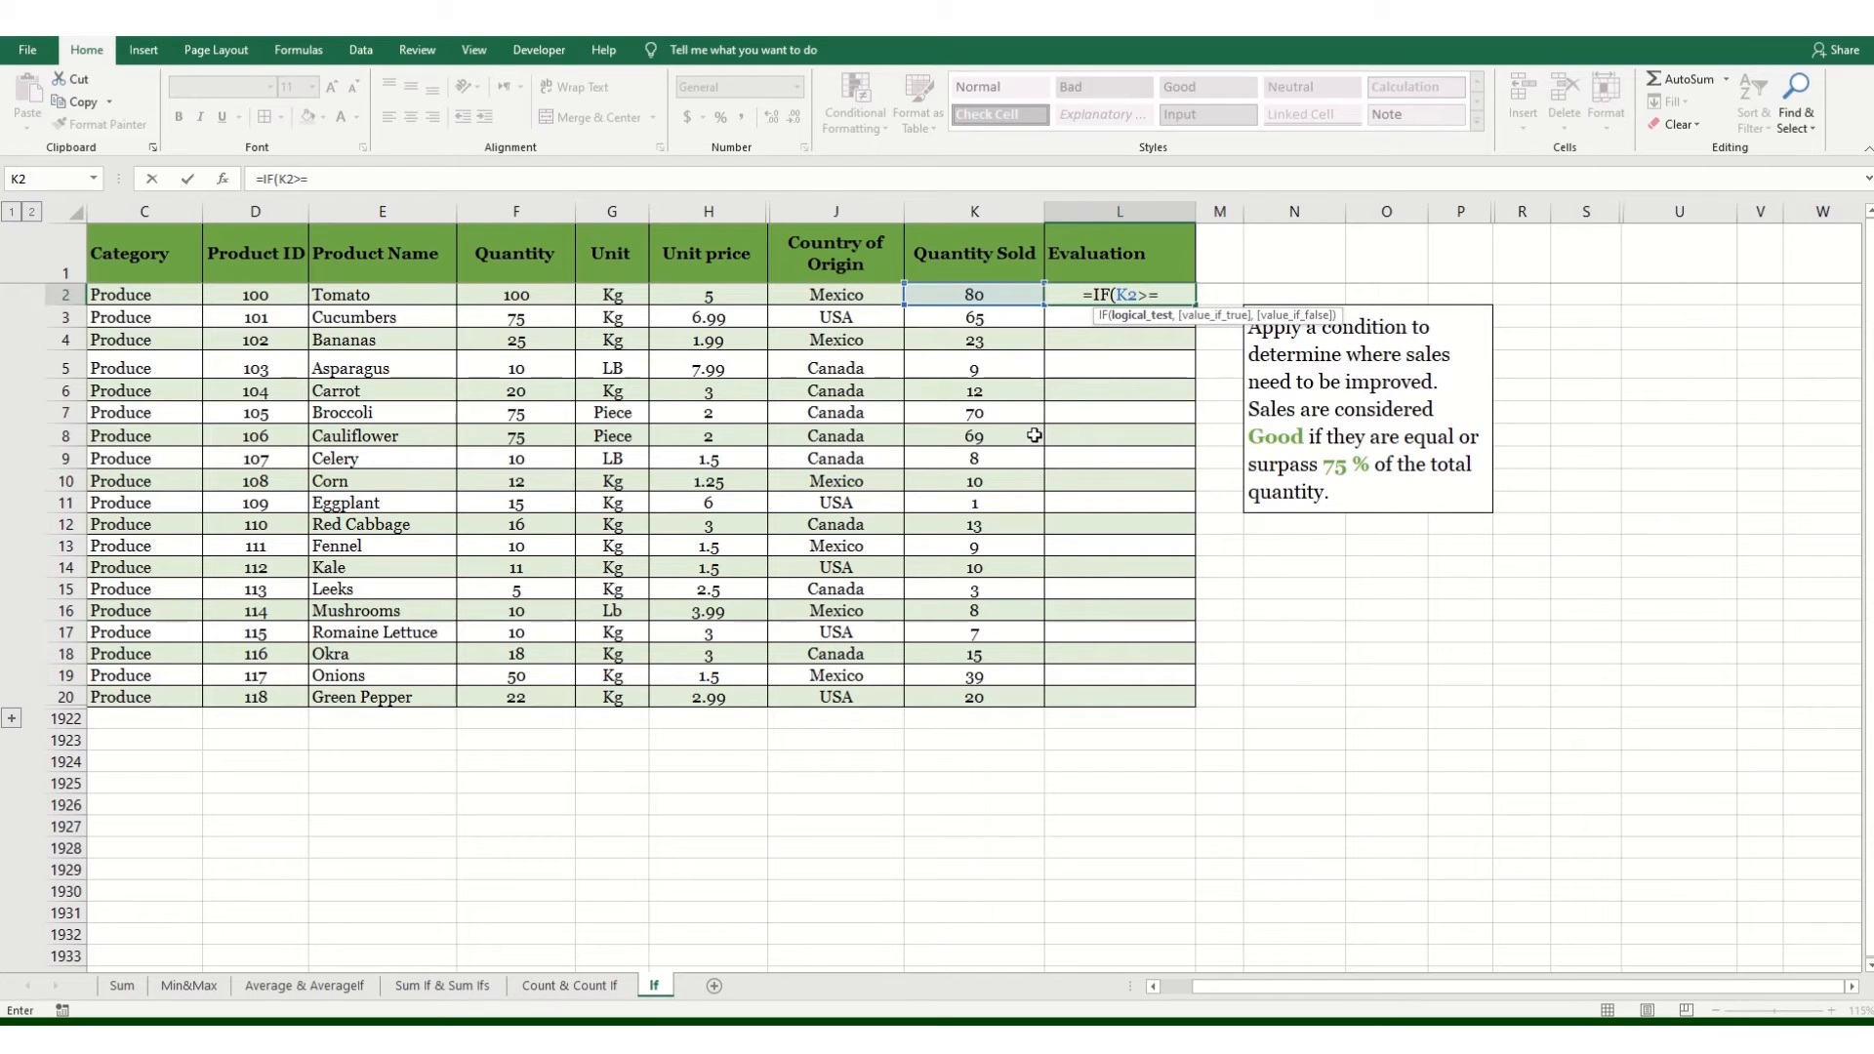
pyautogui.write('(')
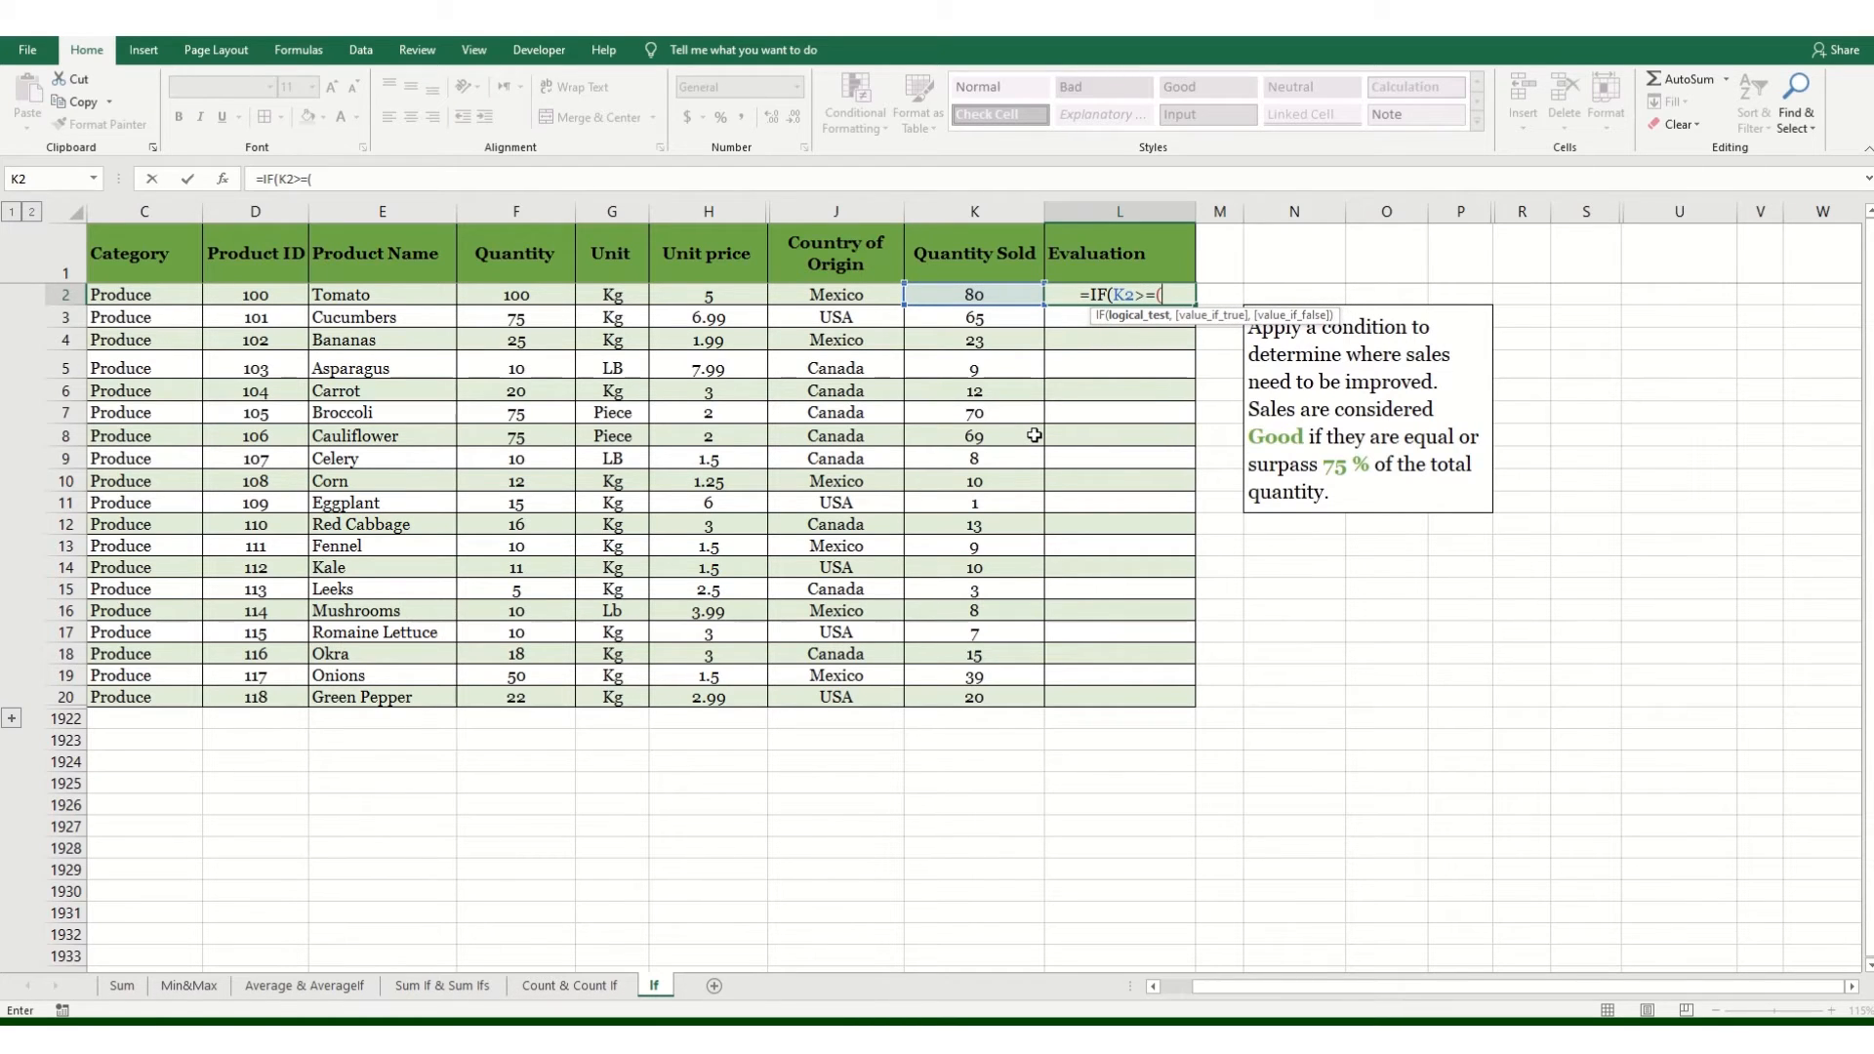
pyautogui.click(515, 296)
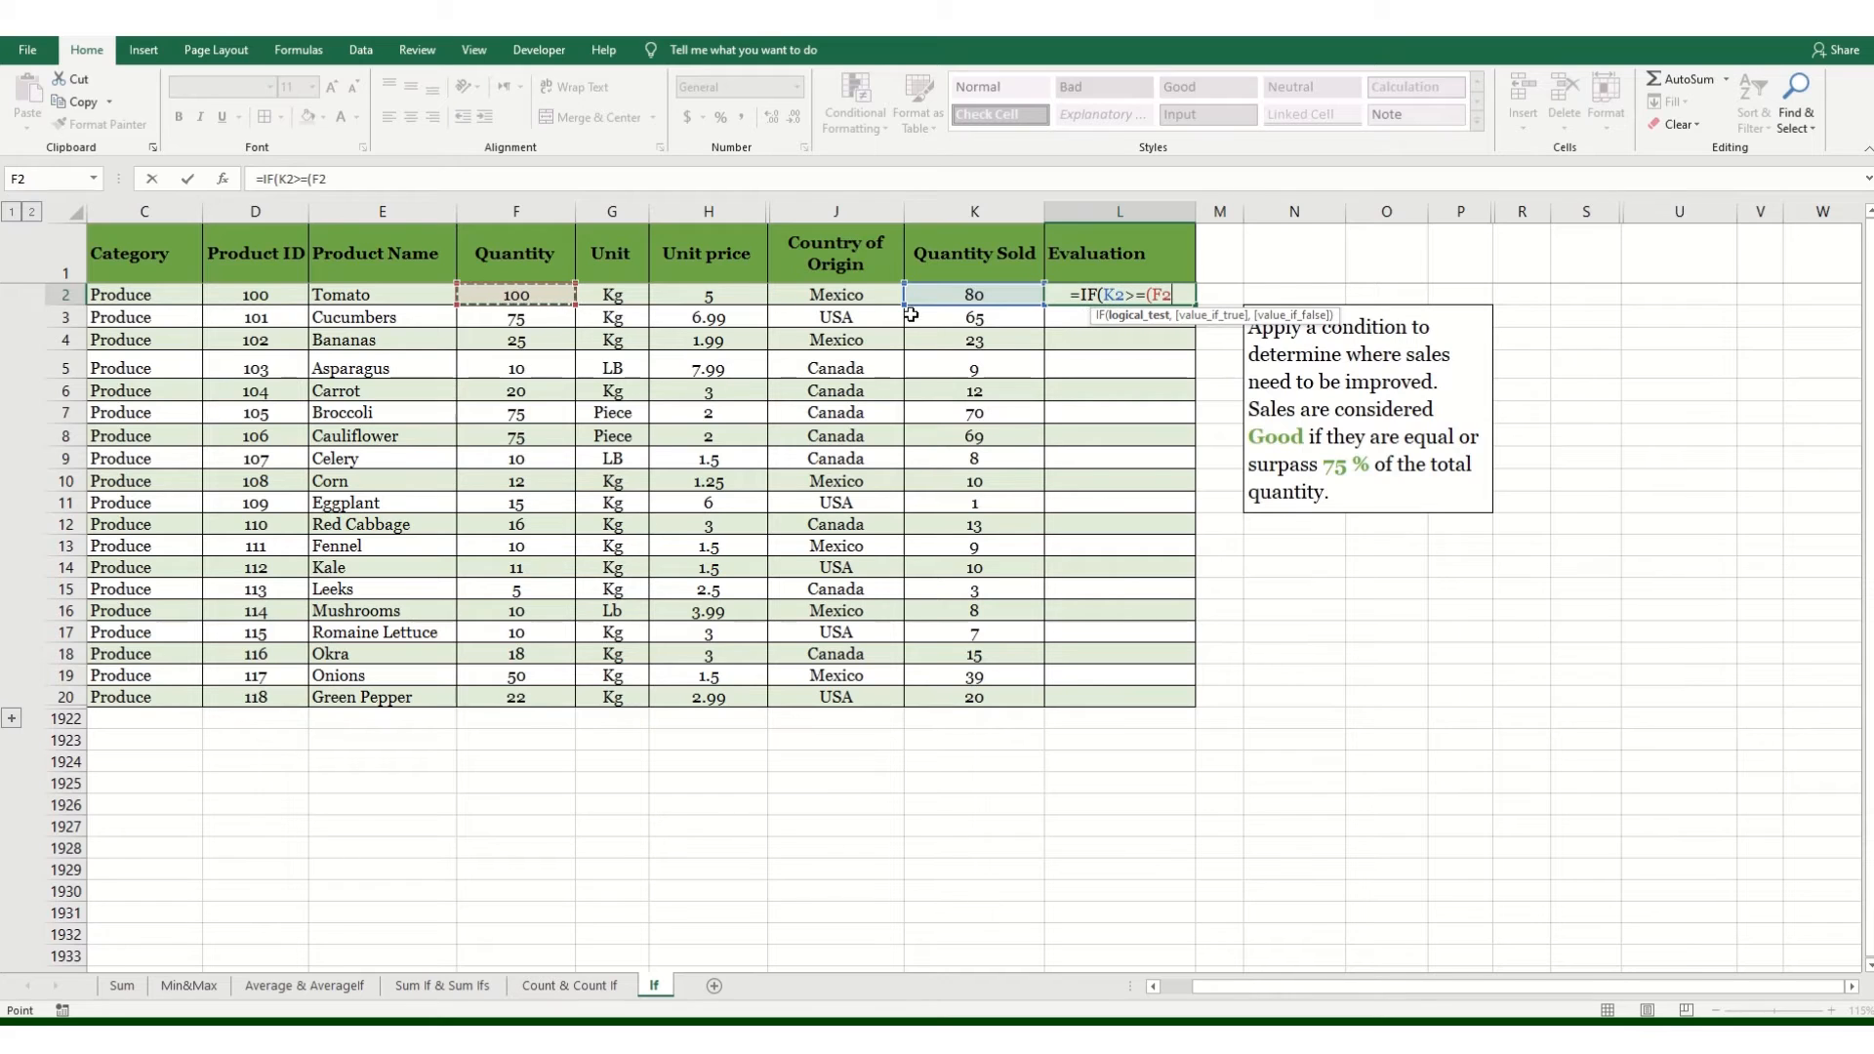
pyautogui.write('*0')
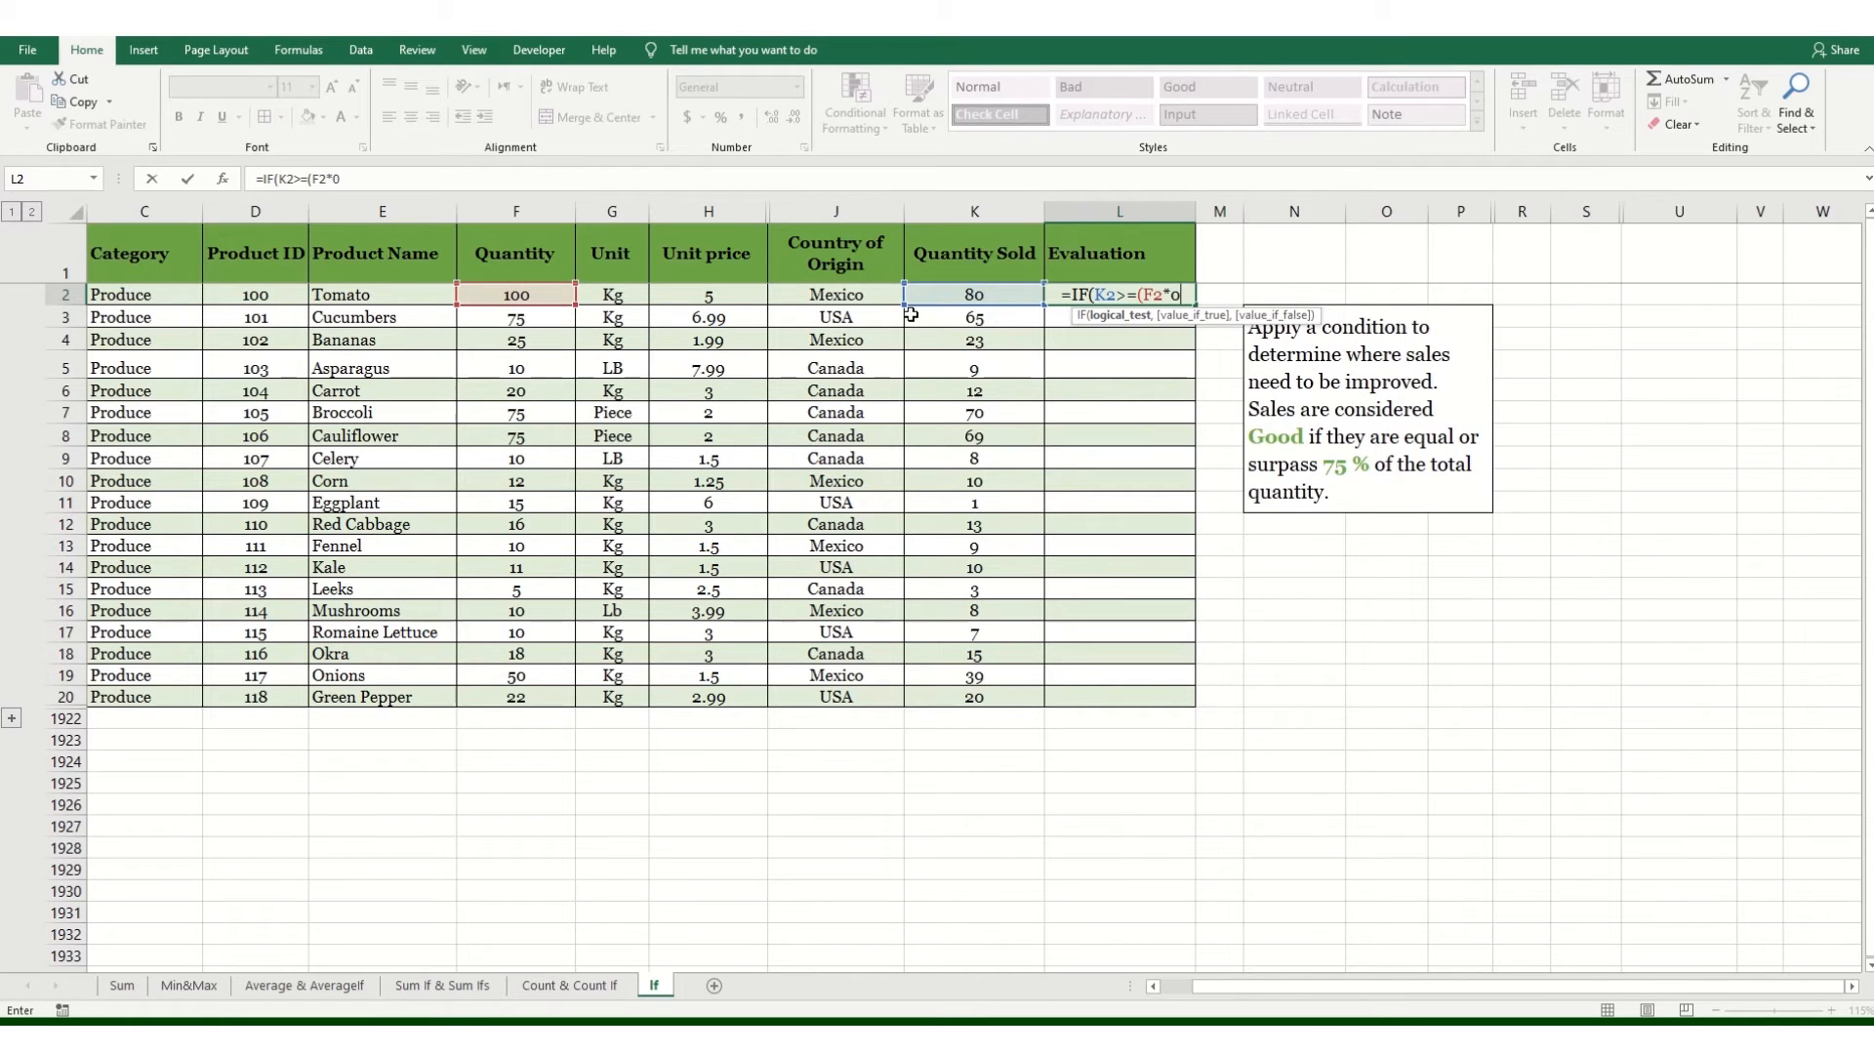
pyautogui.write('.75')
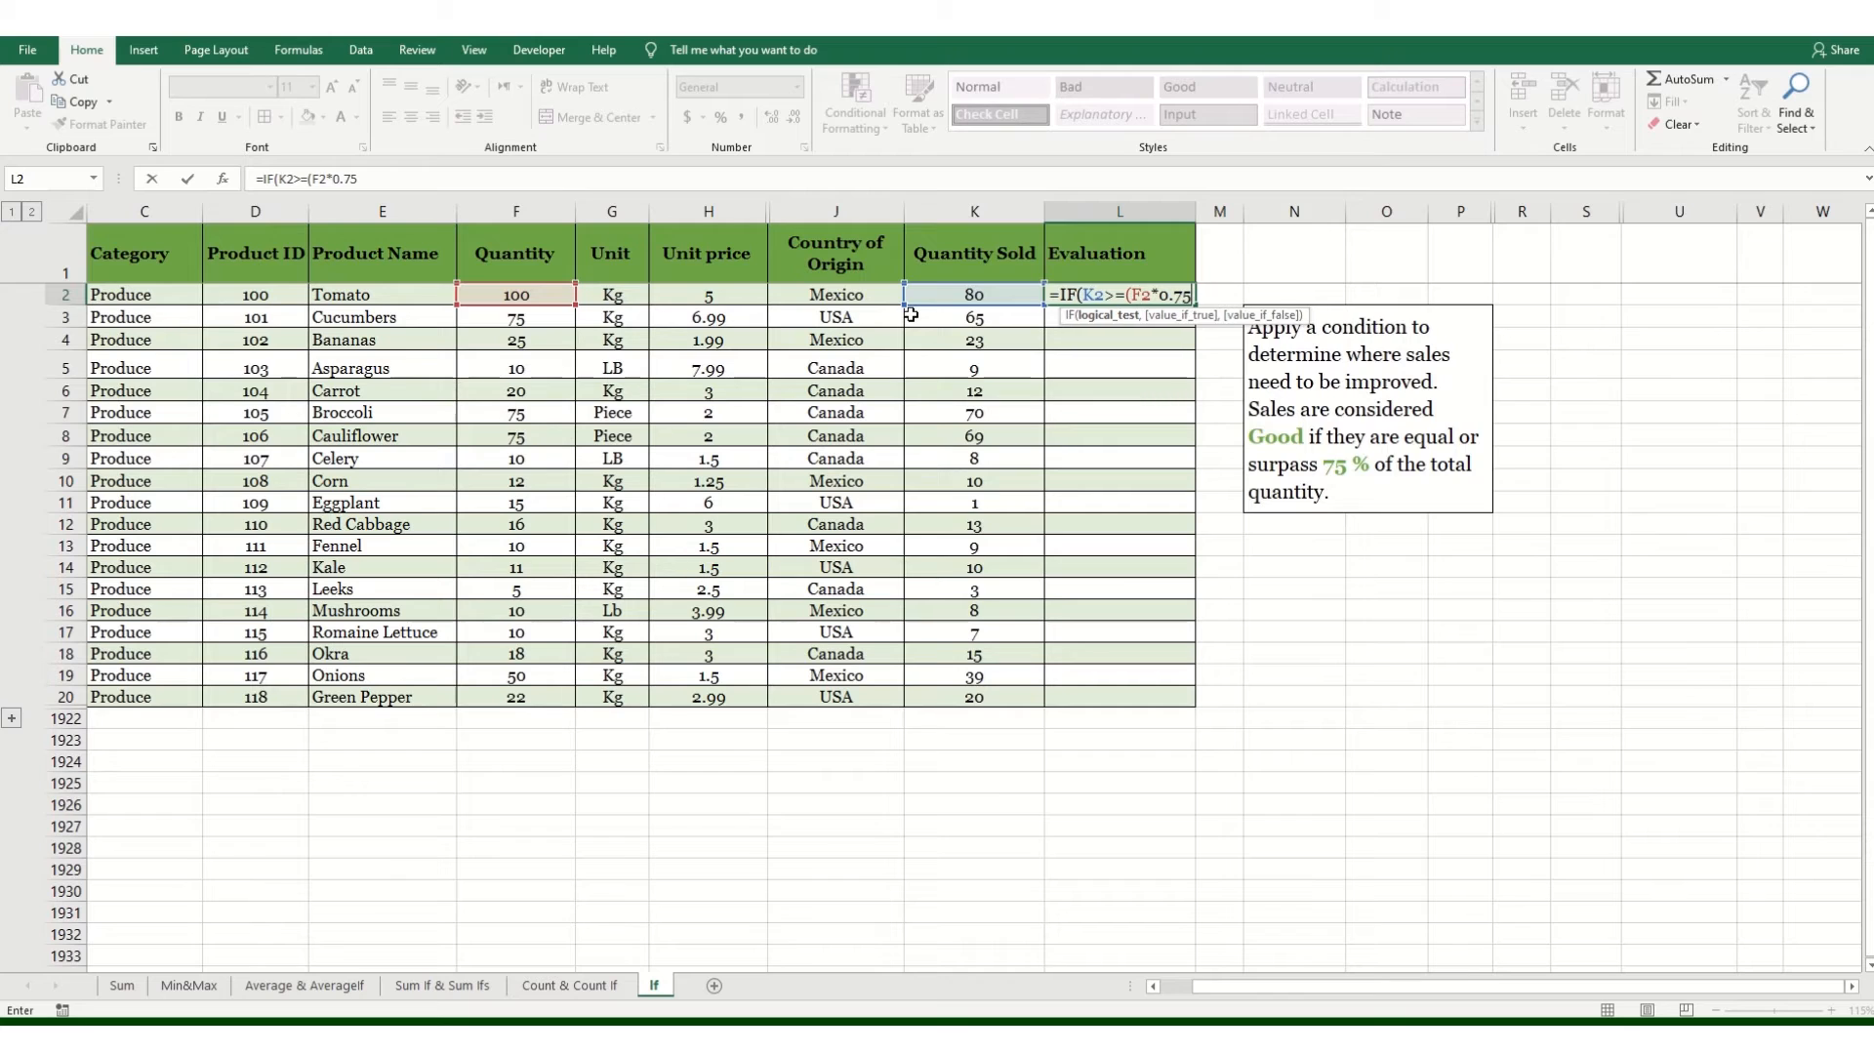
pyautogui.write(')')
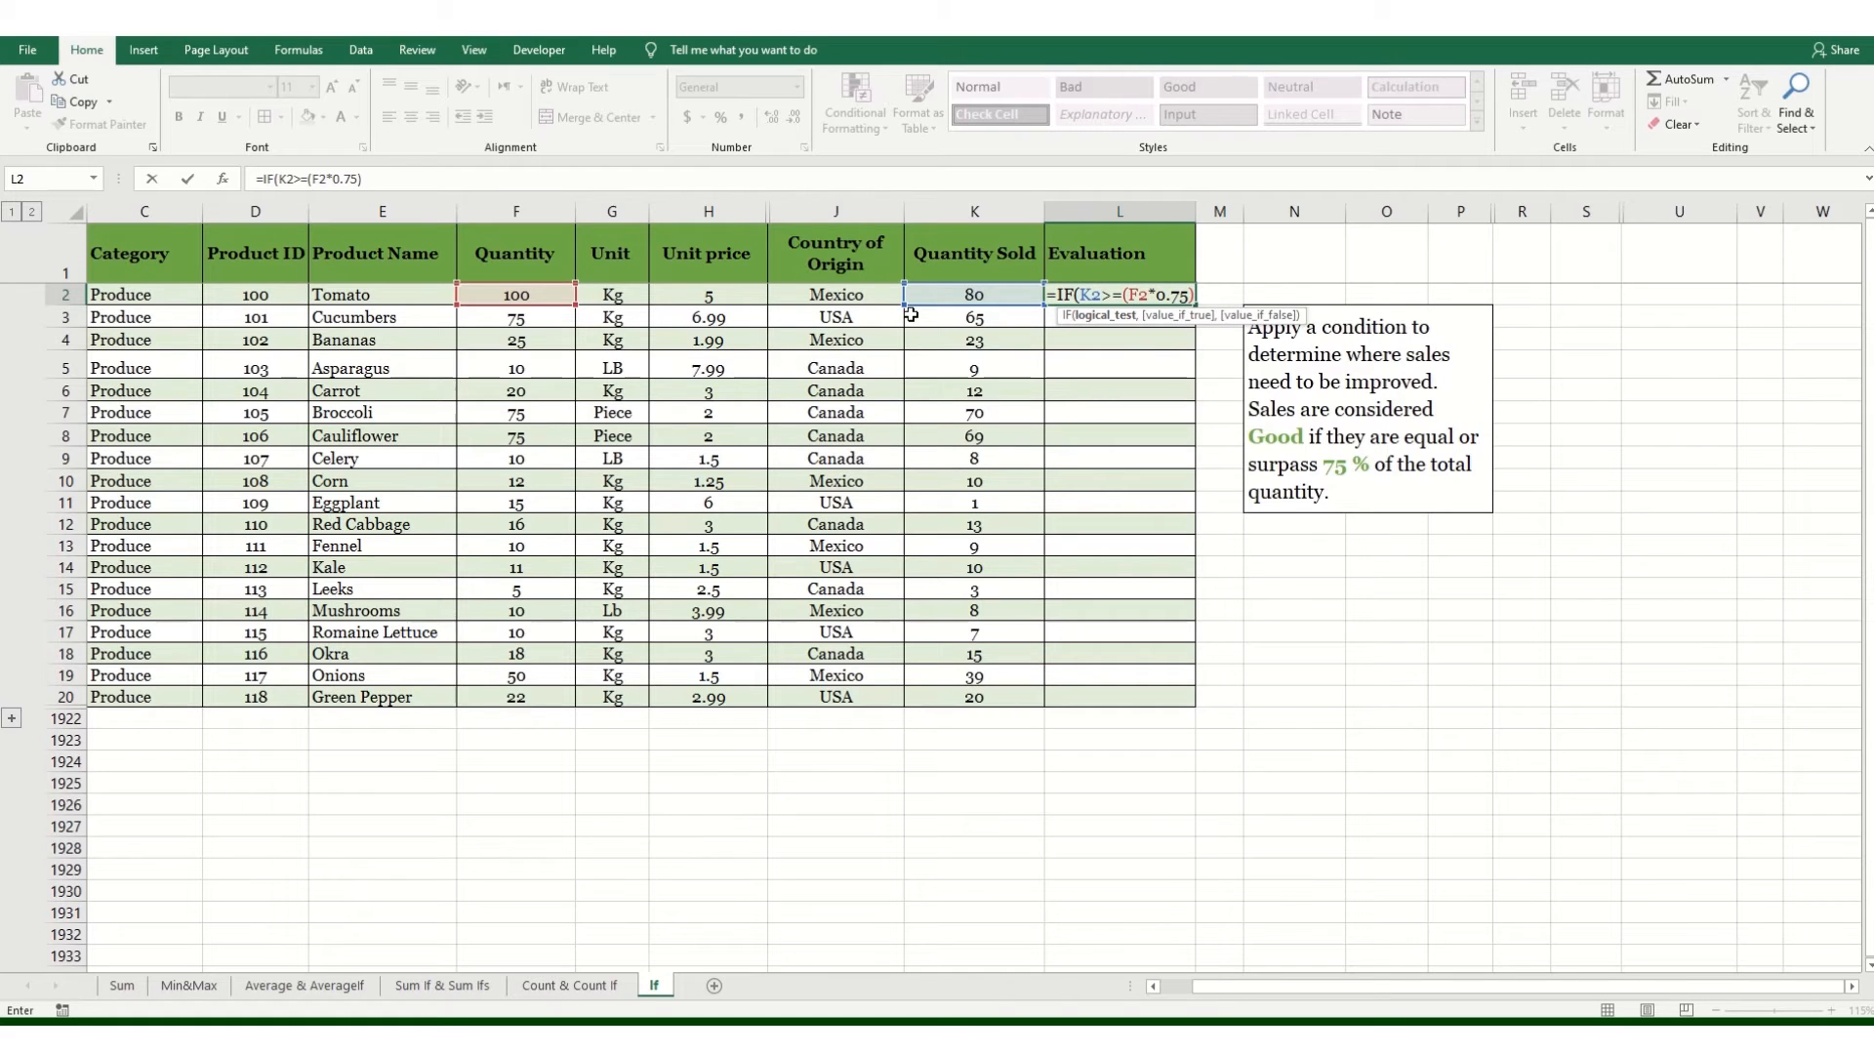
pyautogui.write(',')
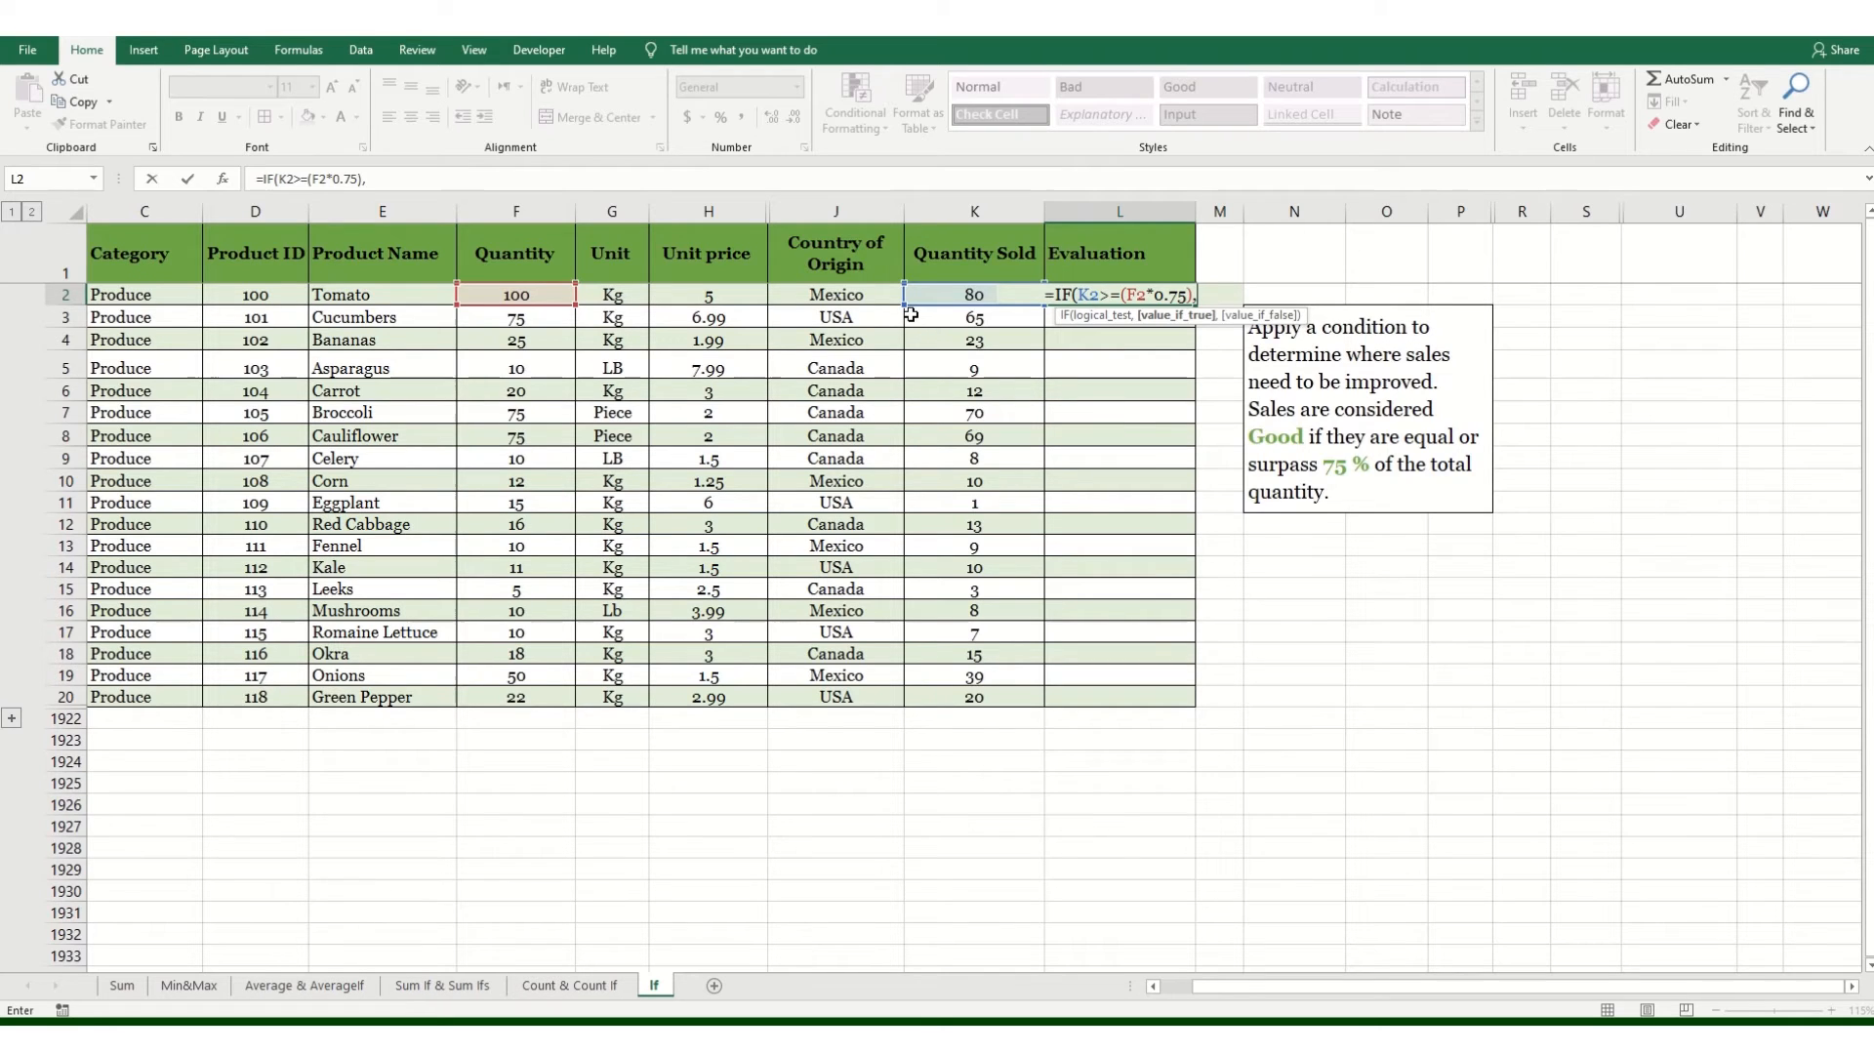
# Step: Add "Good" as the value-if-true argument of the IF formula in L2
pyautogui.write('"')
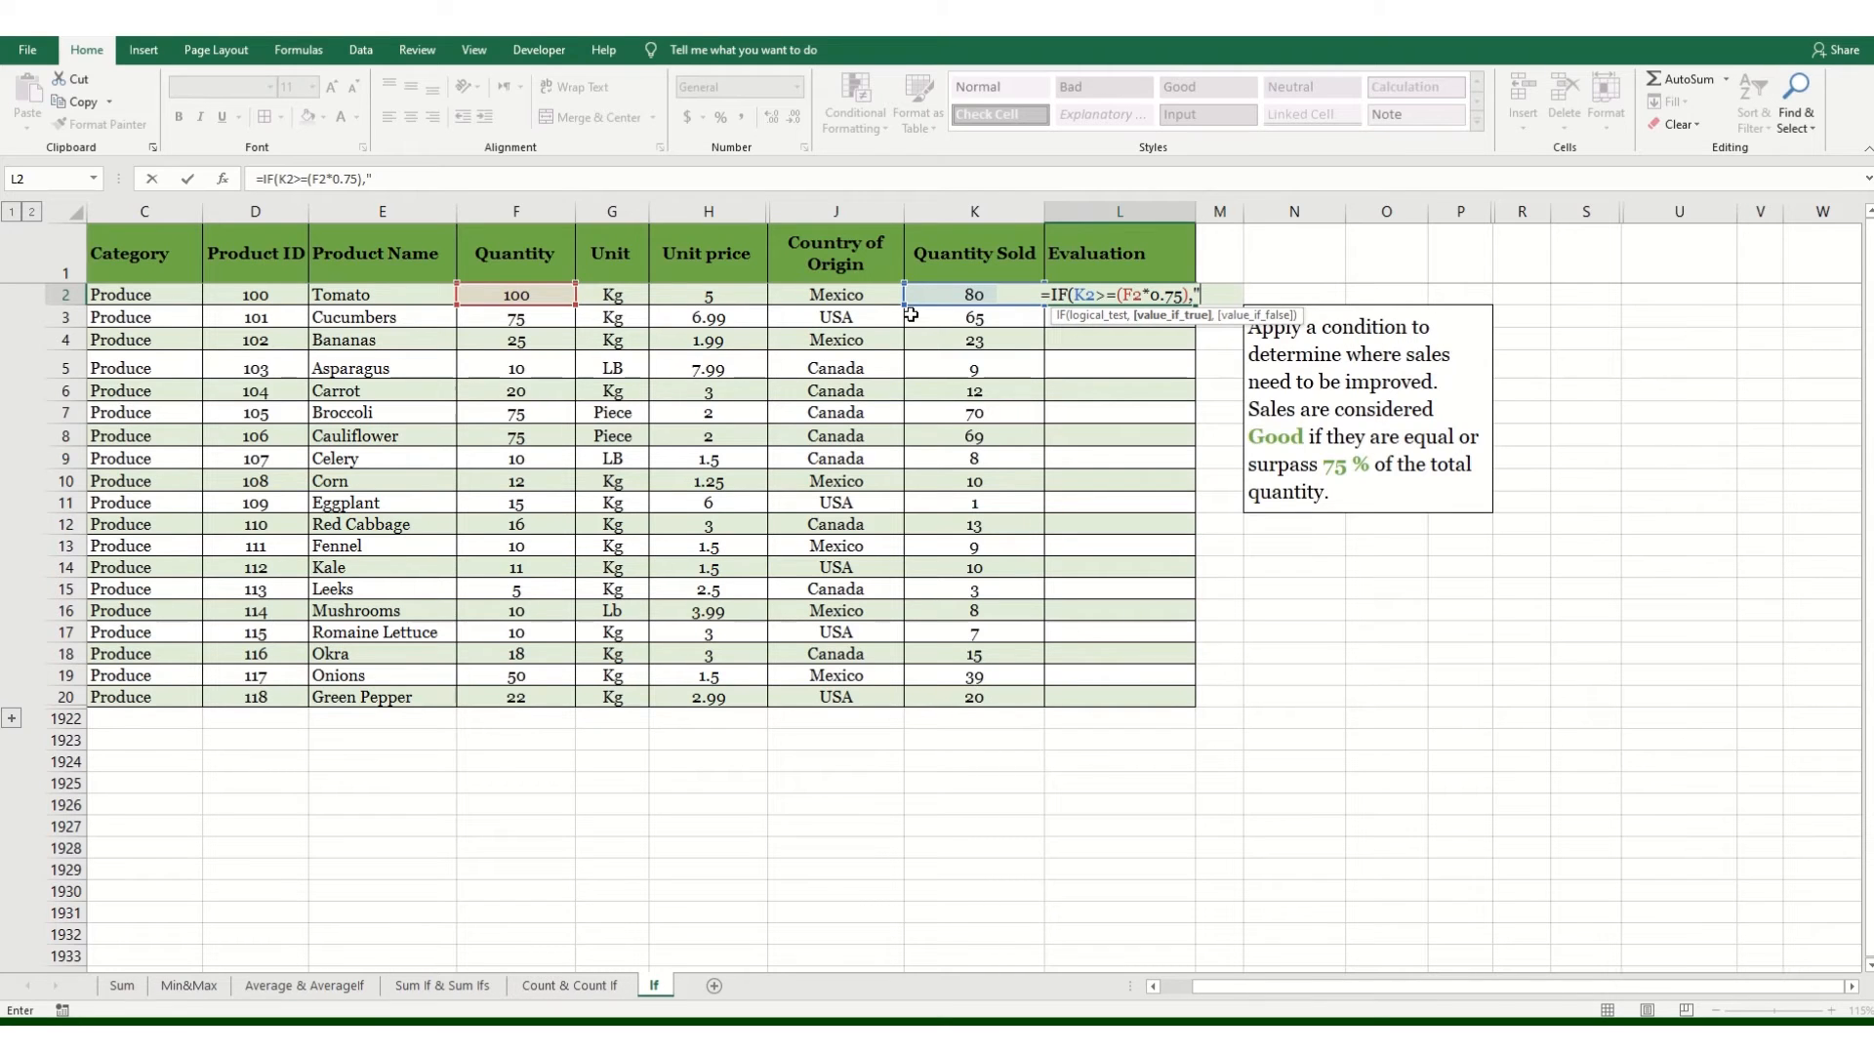
pyautogui.write('Good')
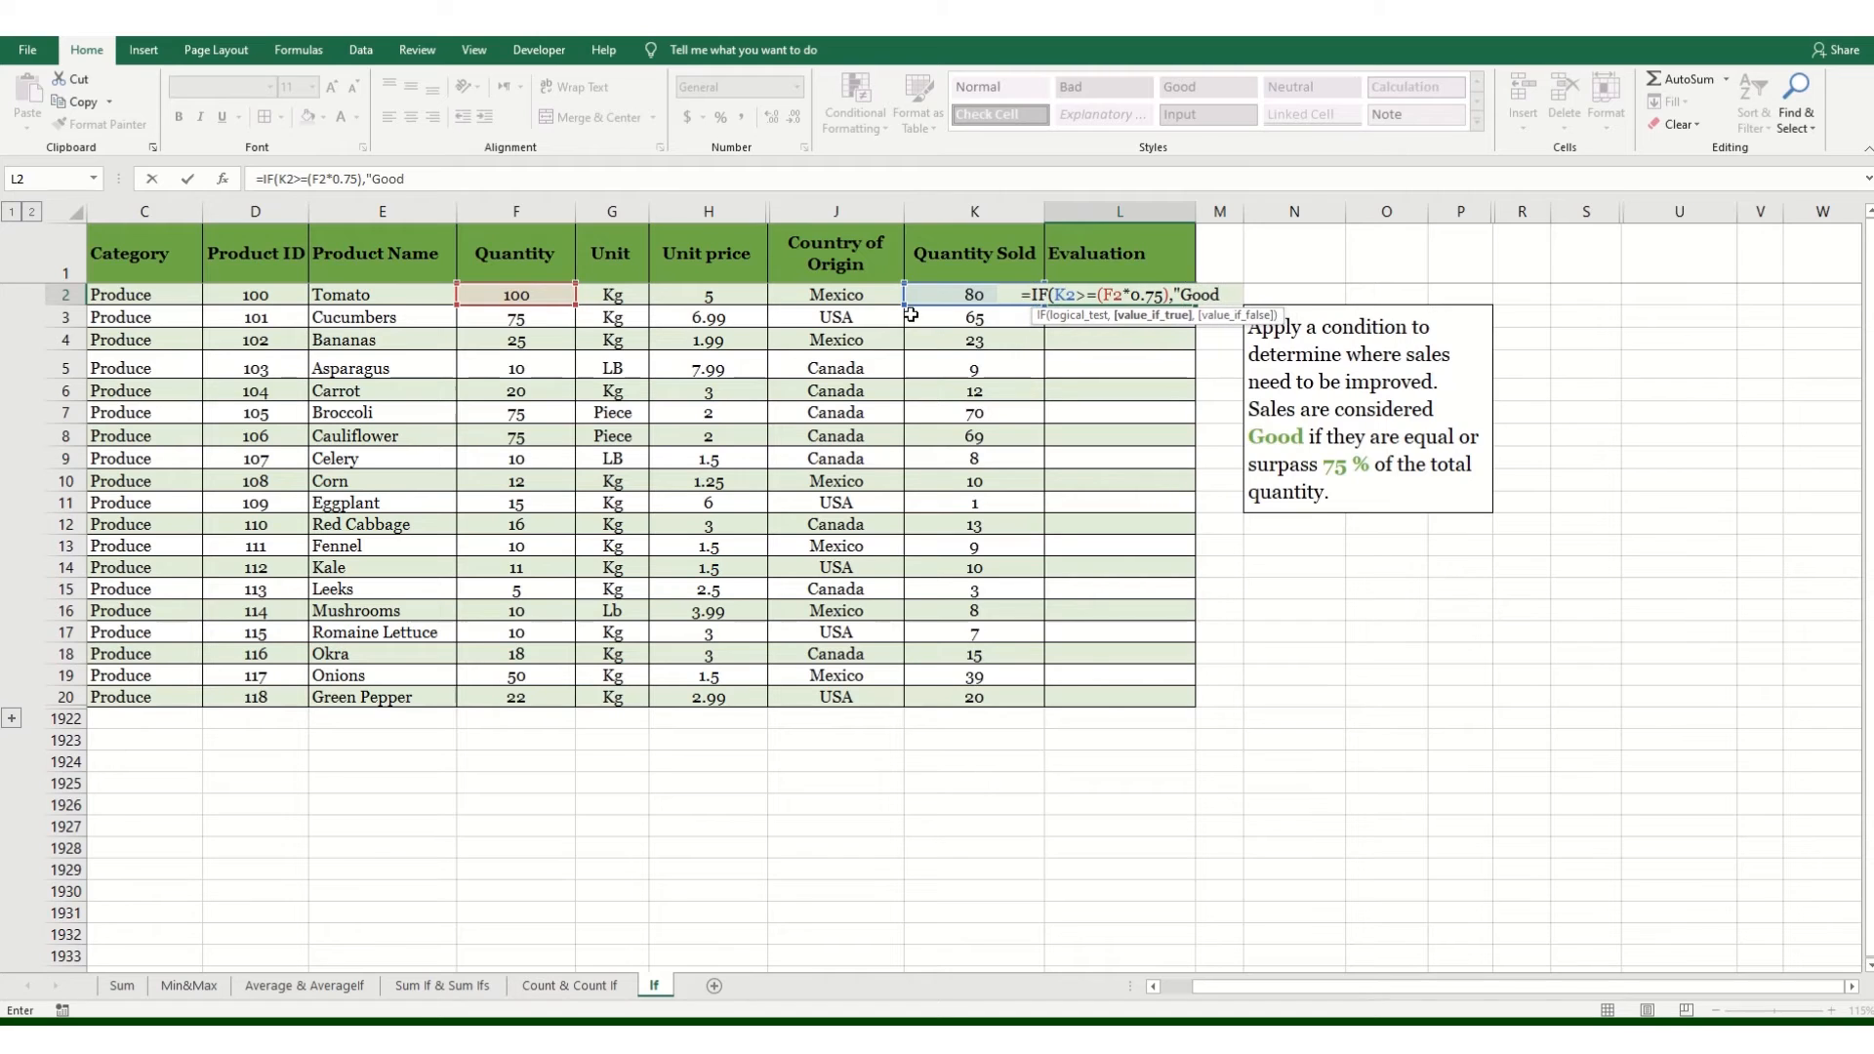
pyautogui.write('"')
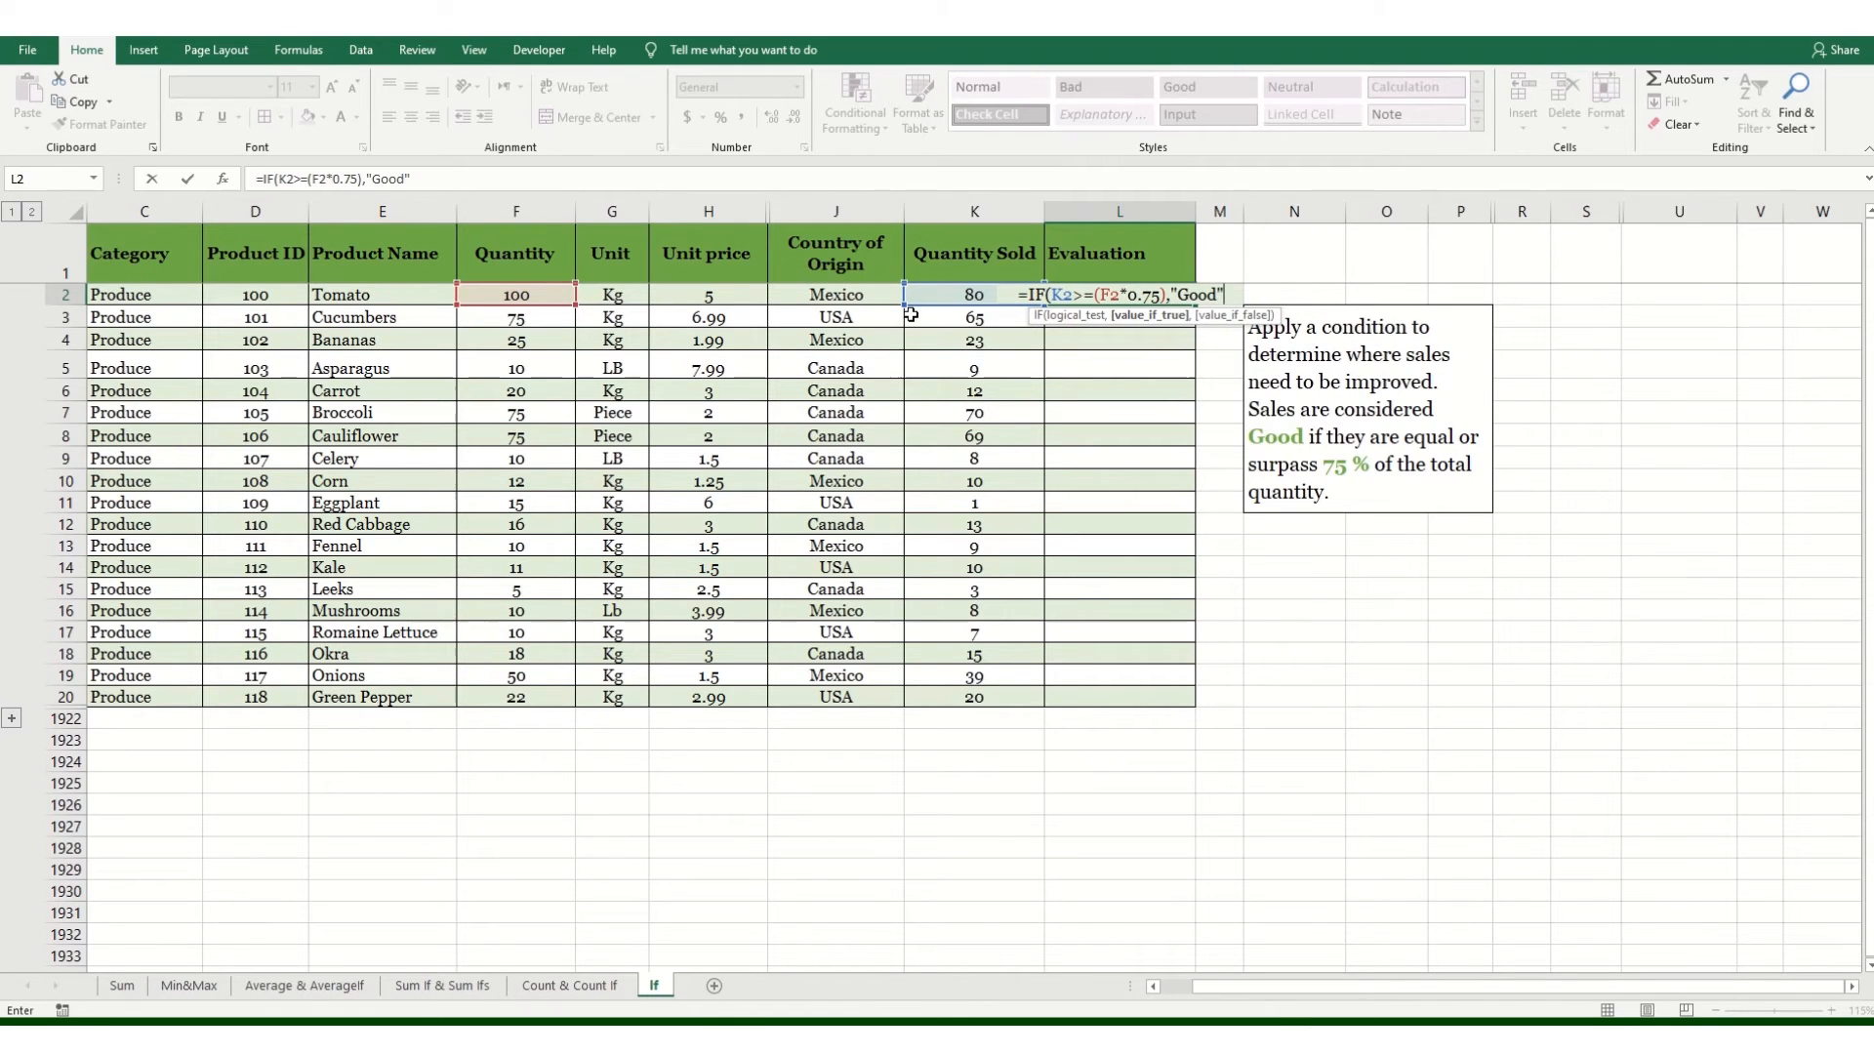
pyautogui.write(',"')
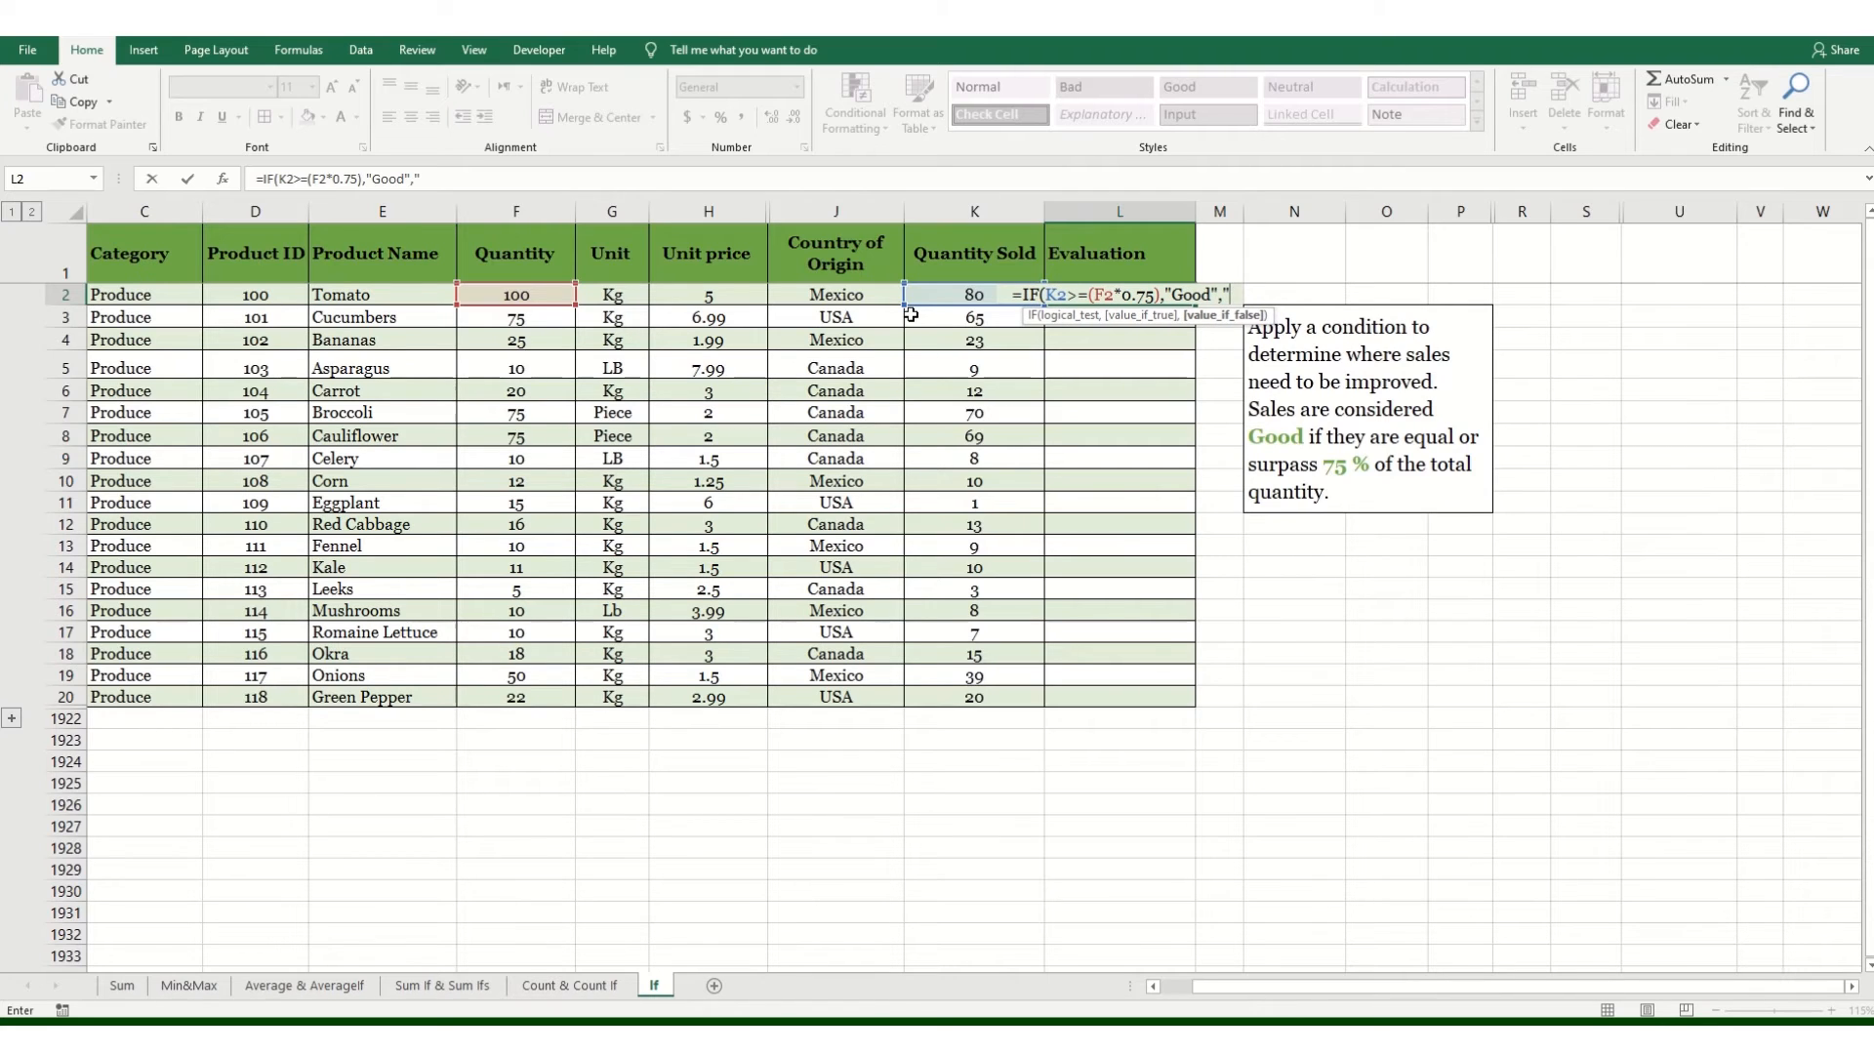
pyautogui.write('Imo')
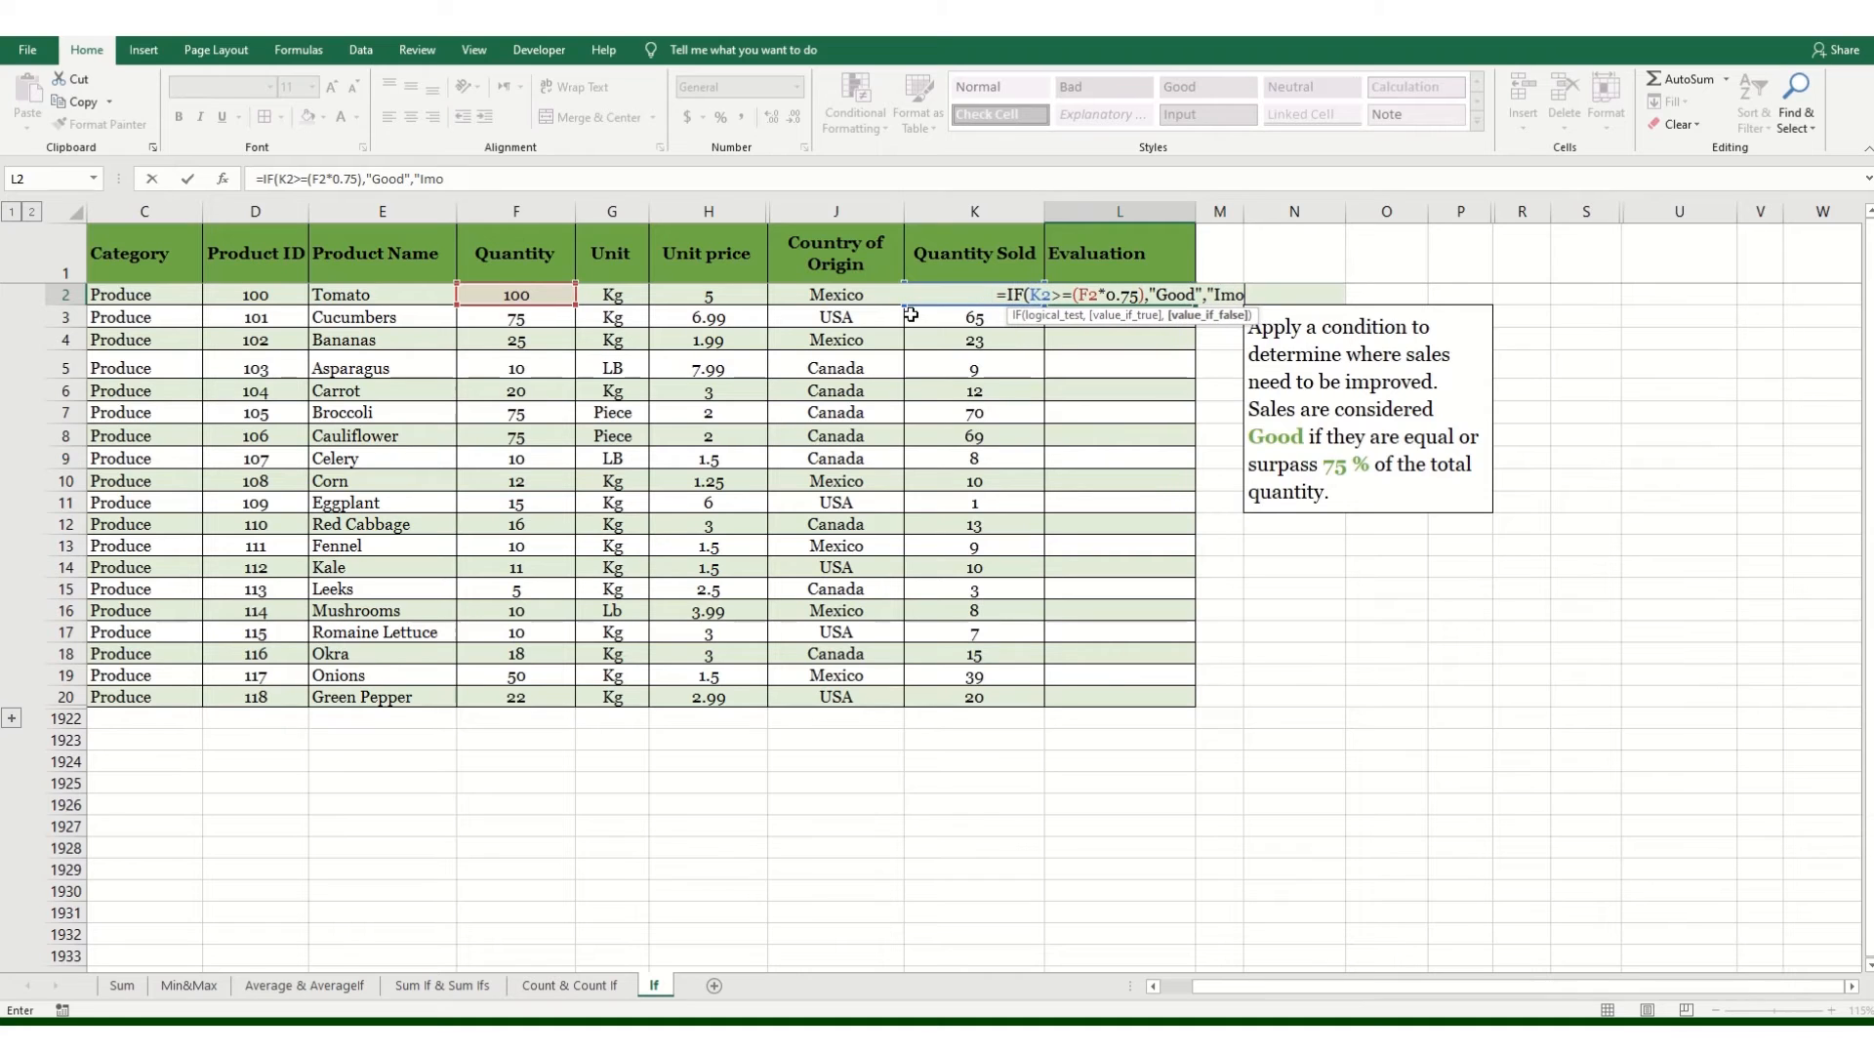
# Step: Add "Improve sales" as the value-if-false argument and complete the IF formula in L2
pyautogui.press('BackSpace')
pyautogui.write('prove sales"')
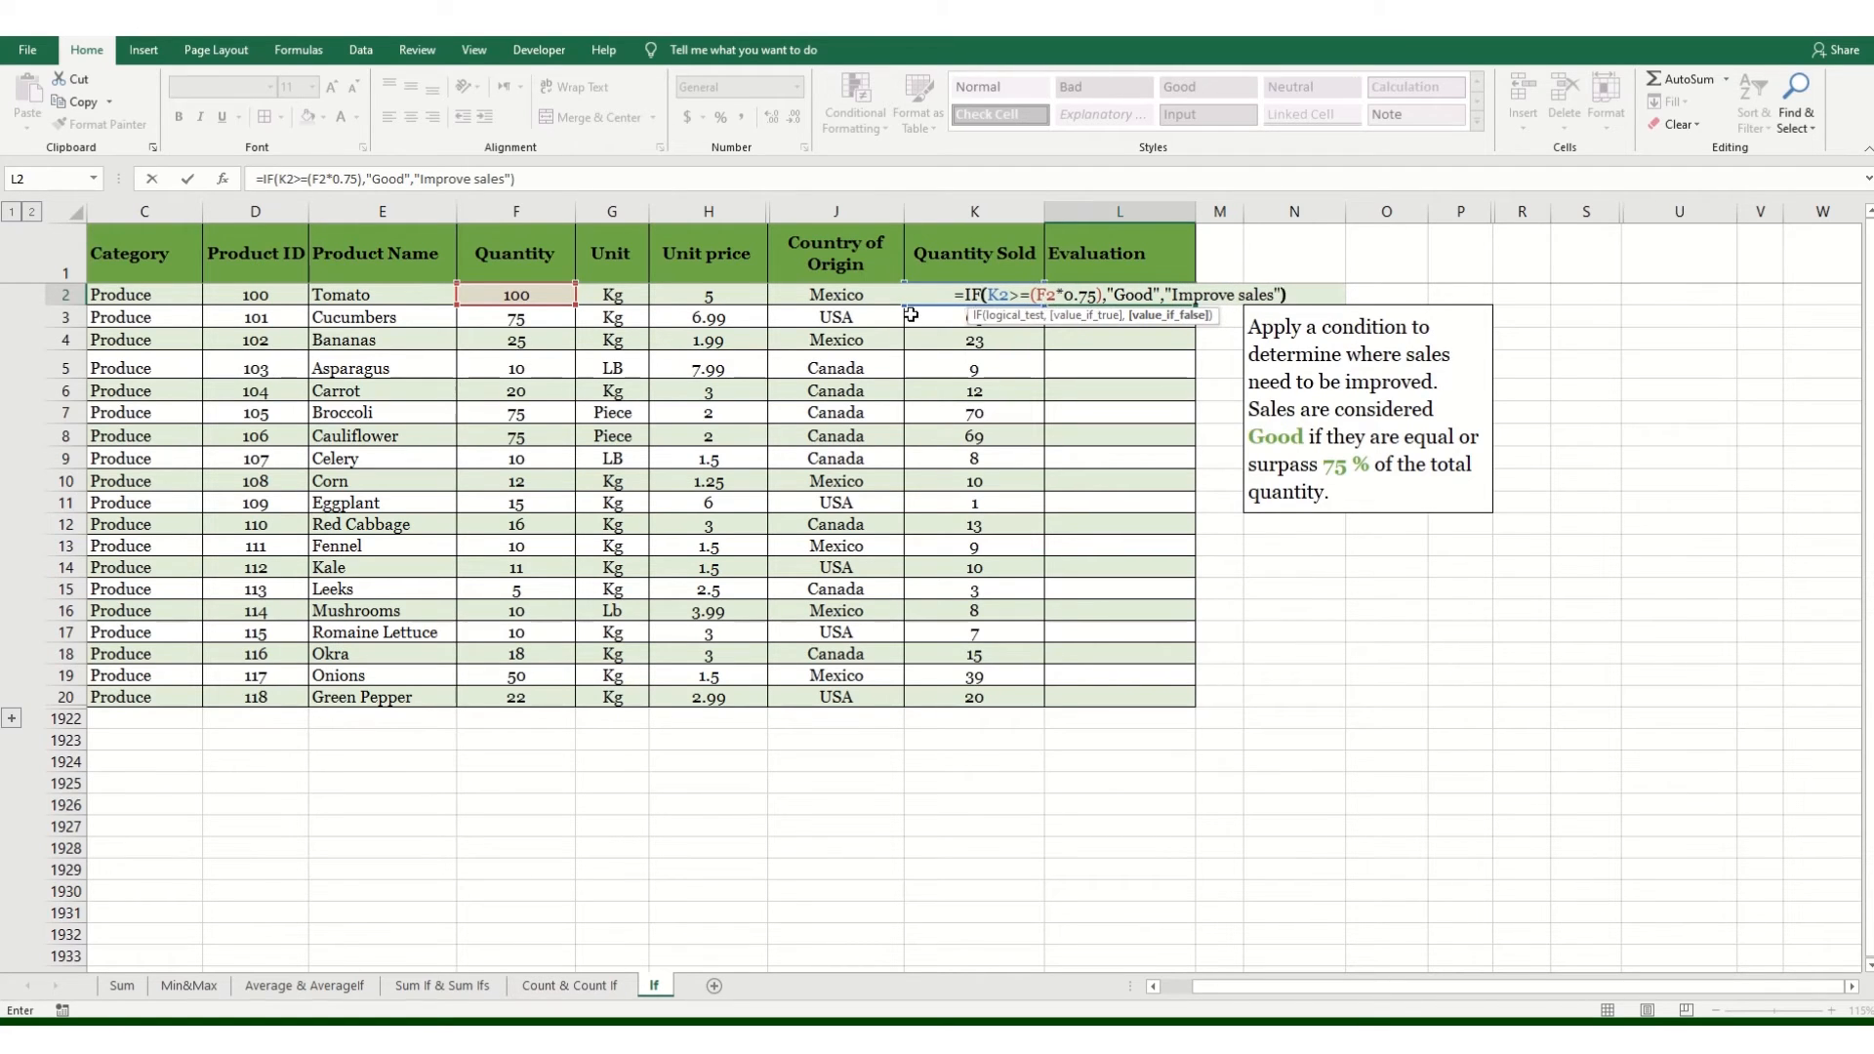
pyautogui.write(')')
pyautogui.press('Return')
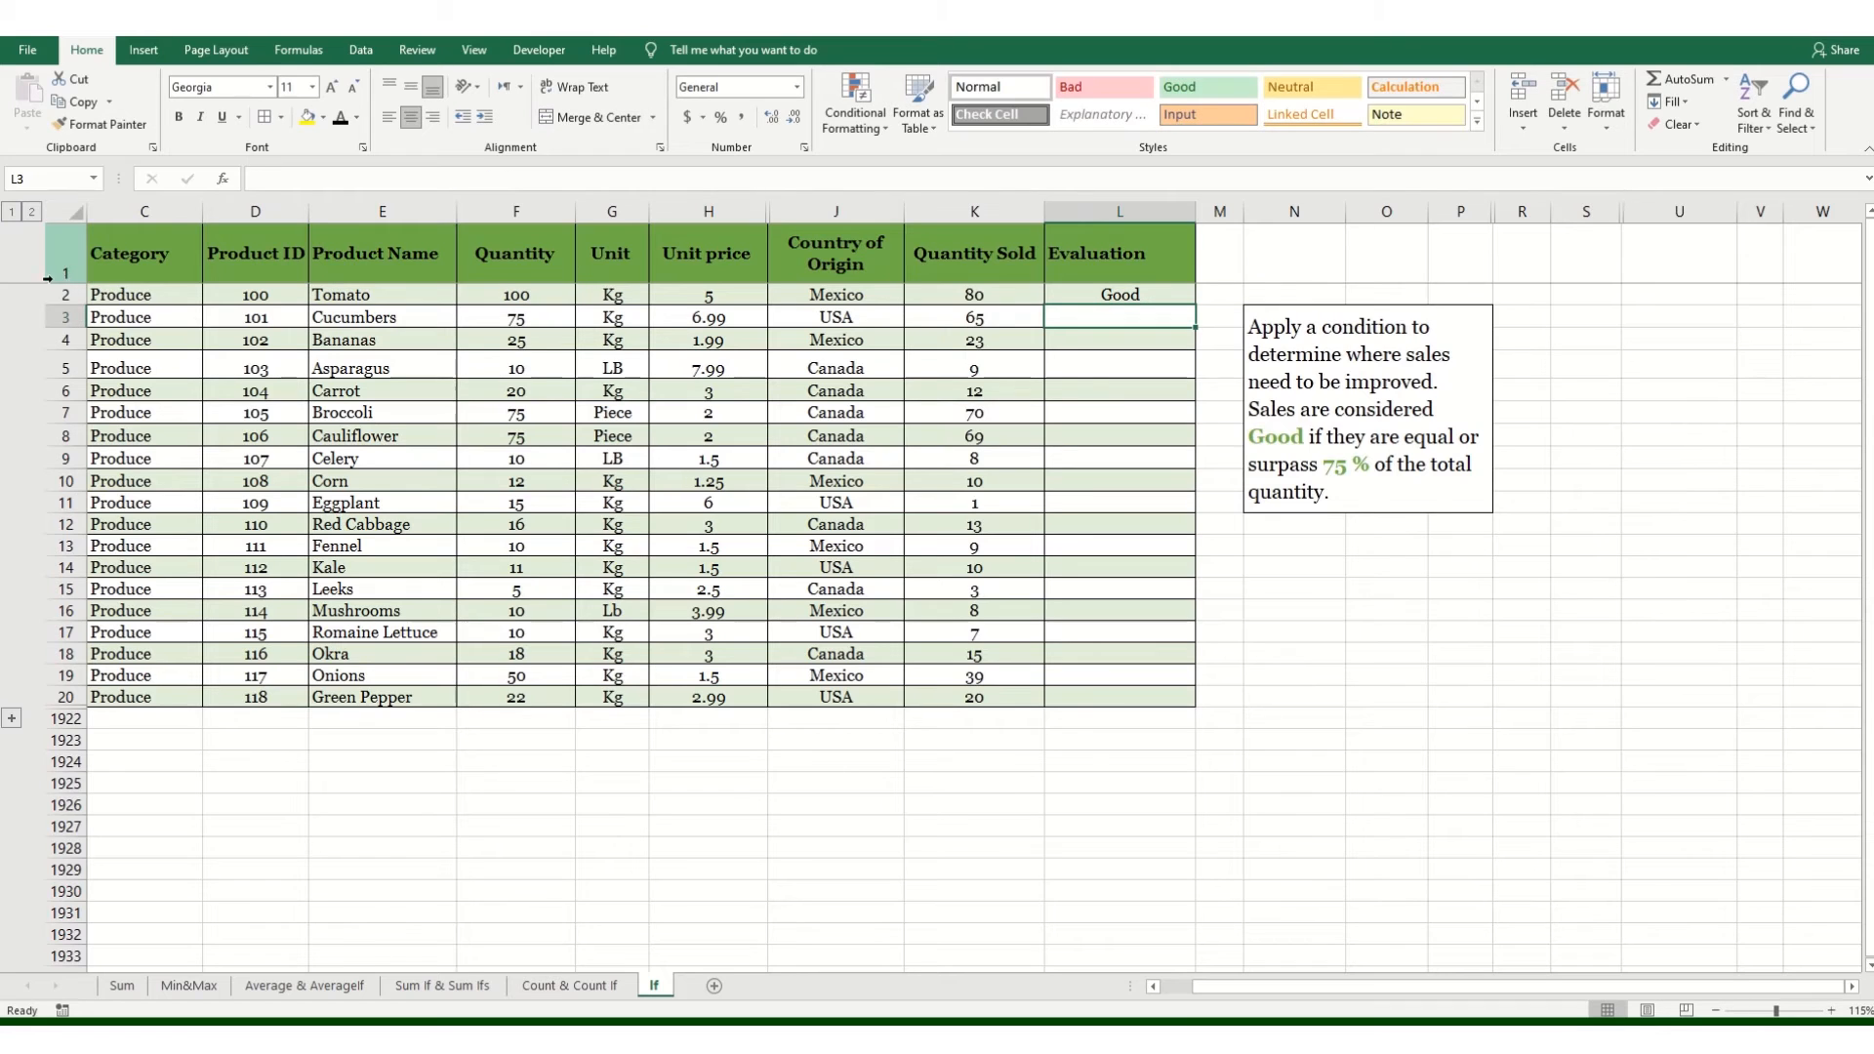
# Step: Fill the L2 formula down the Evaluation column through row 20
pyautogui.click(1137, 296)
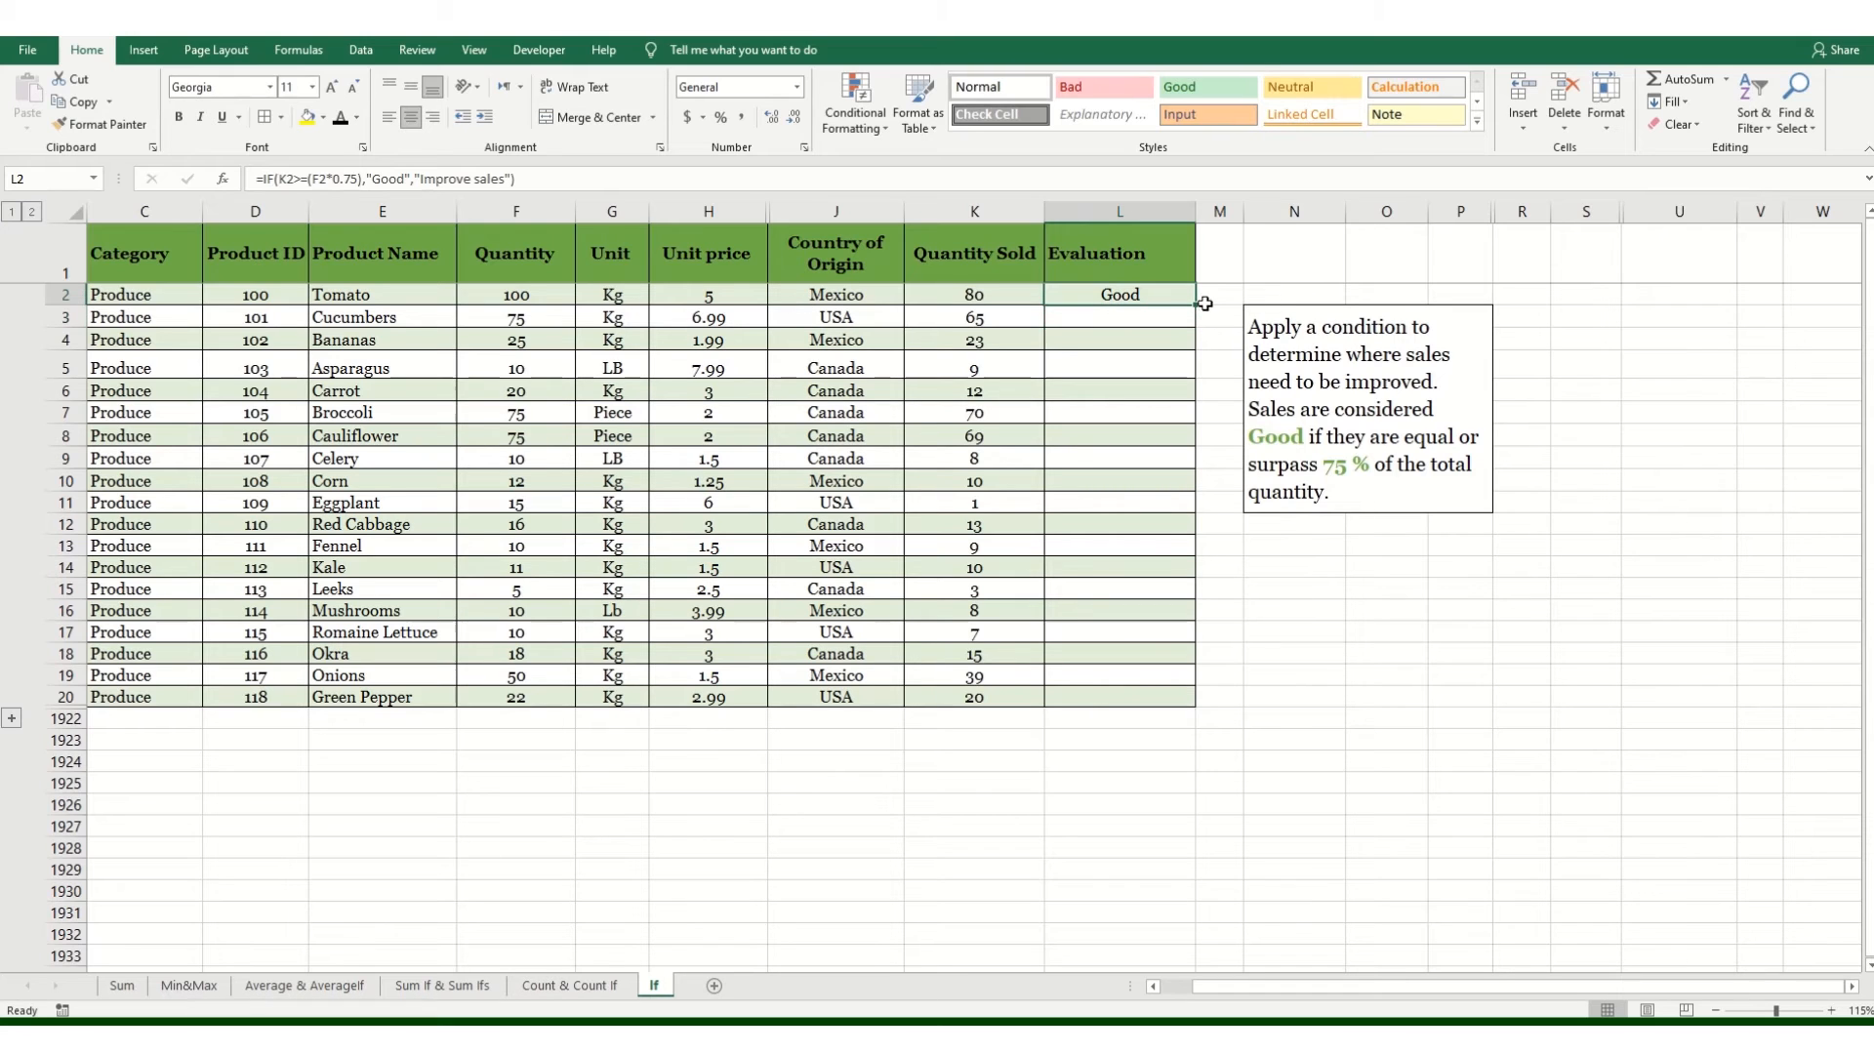
pyautogui.moveTo(1195, 305); pyautogui.dragTo(1144, 697)
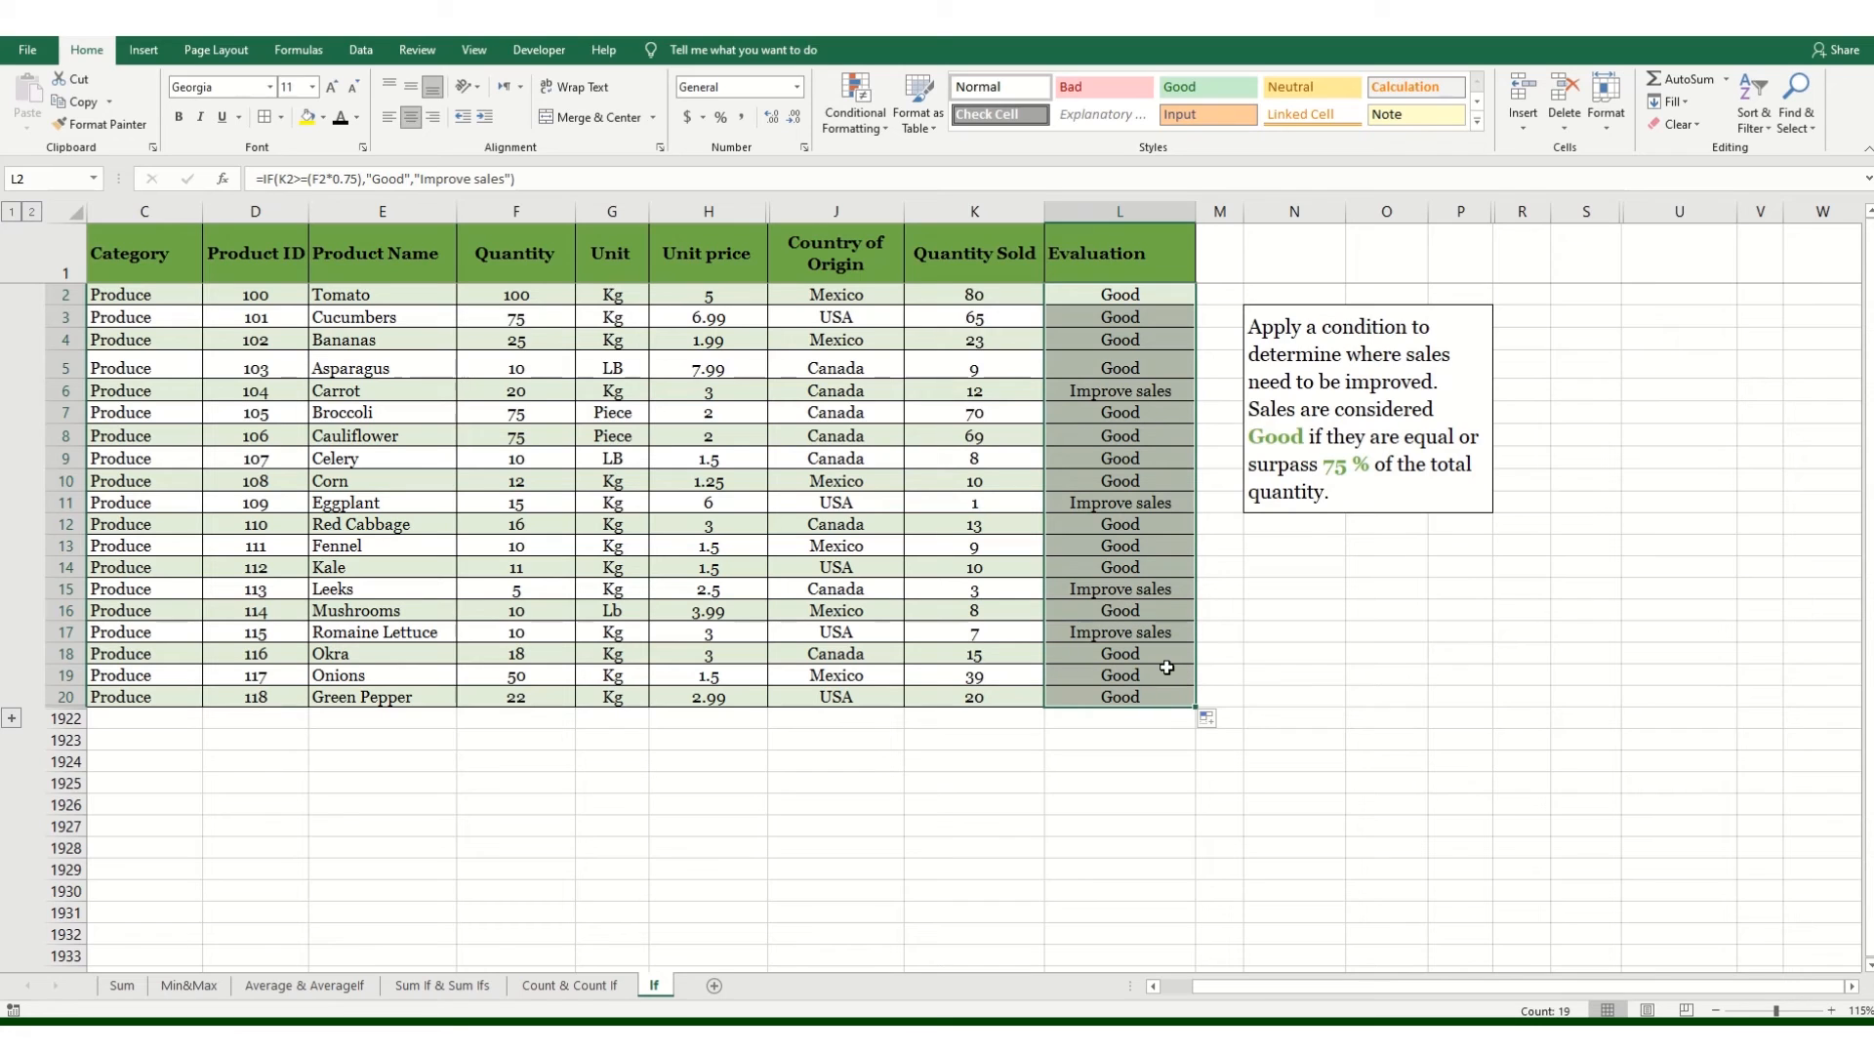
pyautogui.click(1291, 593)
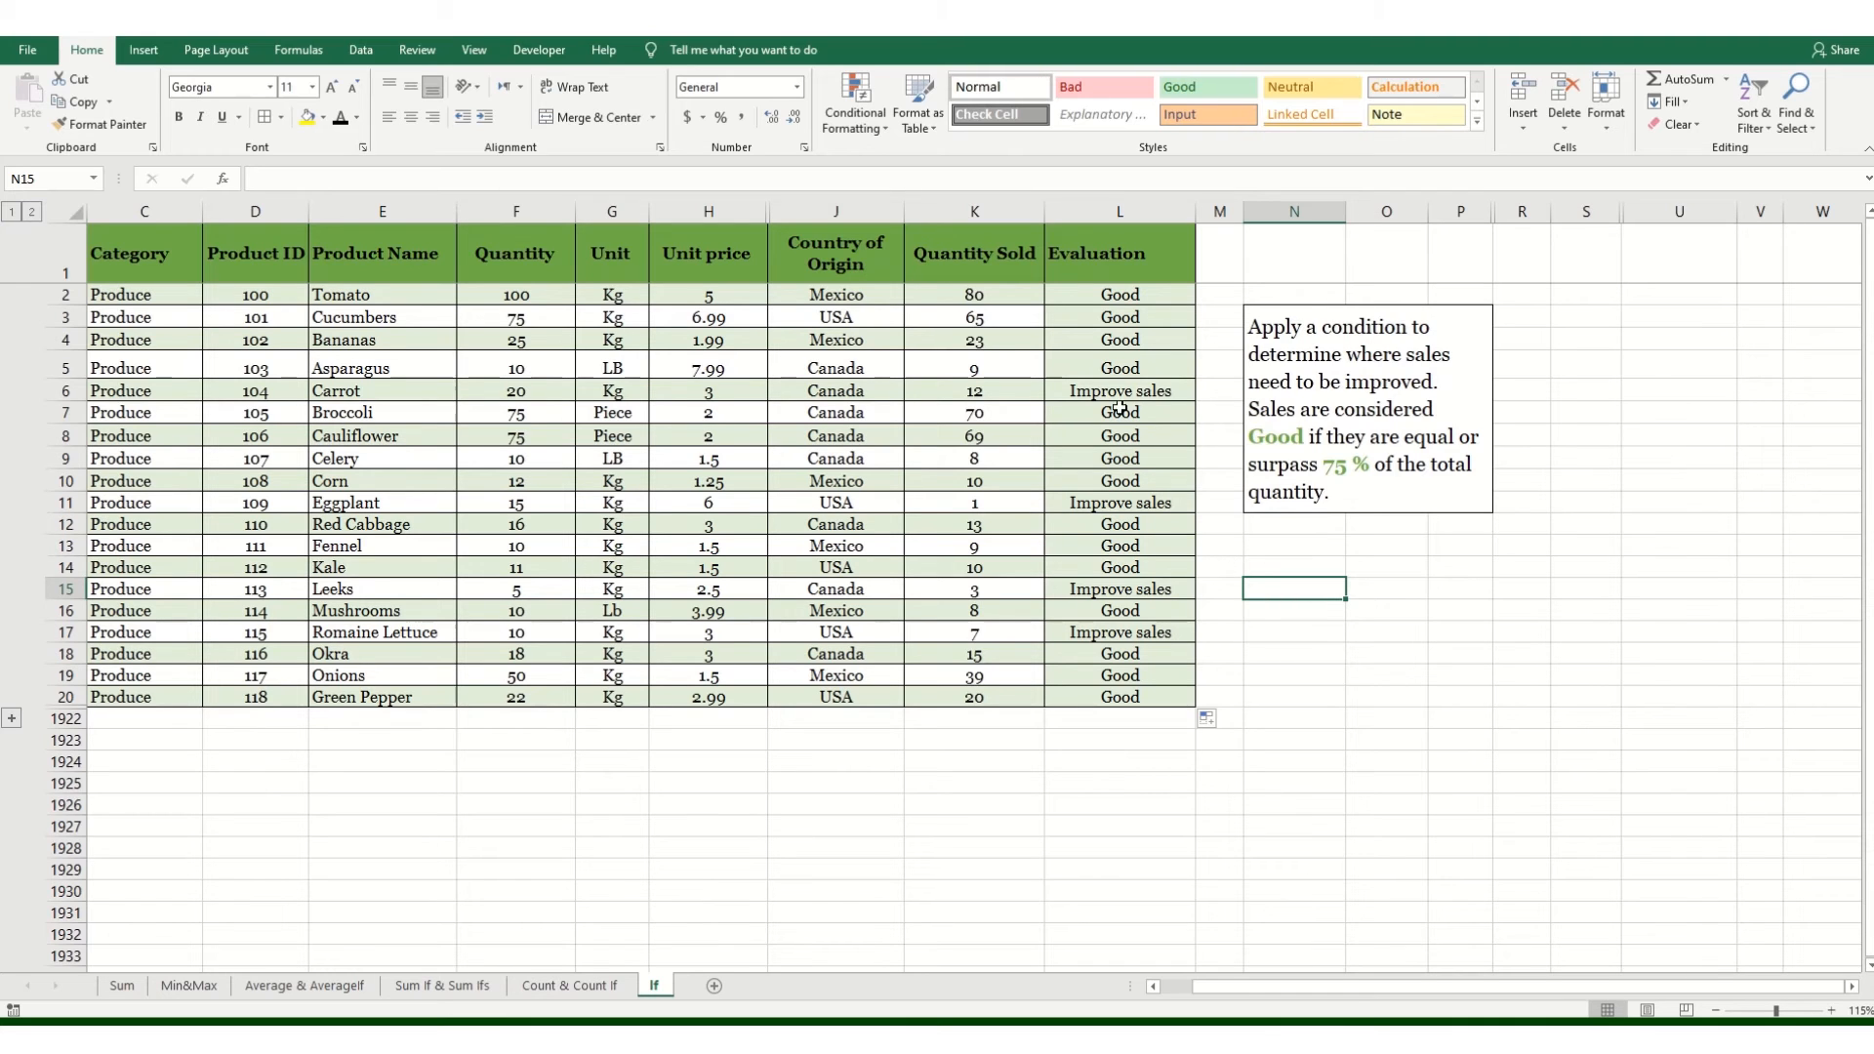
# Step: Start a Text That Contains conditional formatting rule on column L for the text "Improve"
pyautogui.click(1134, 208)
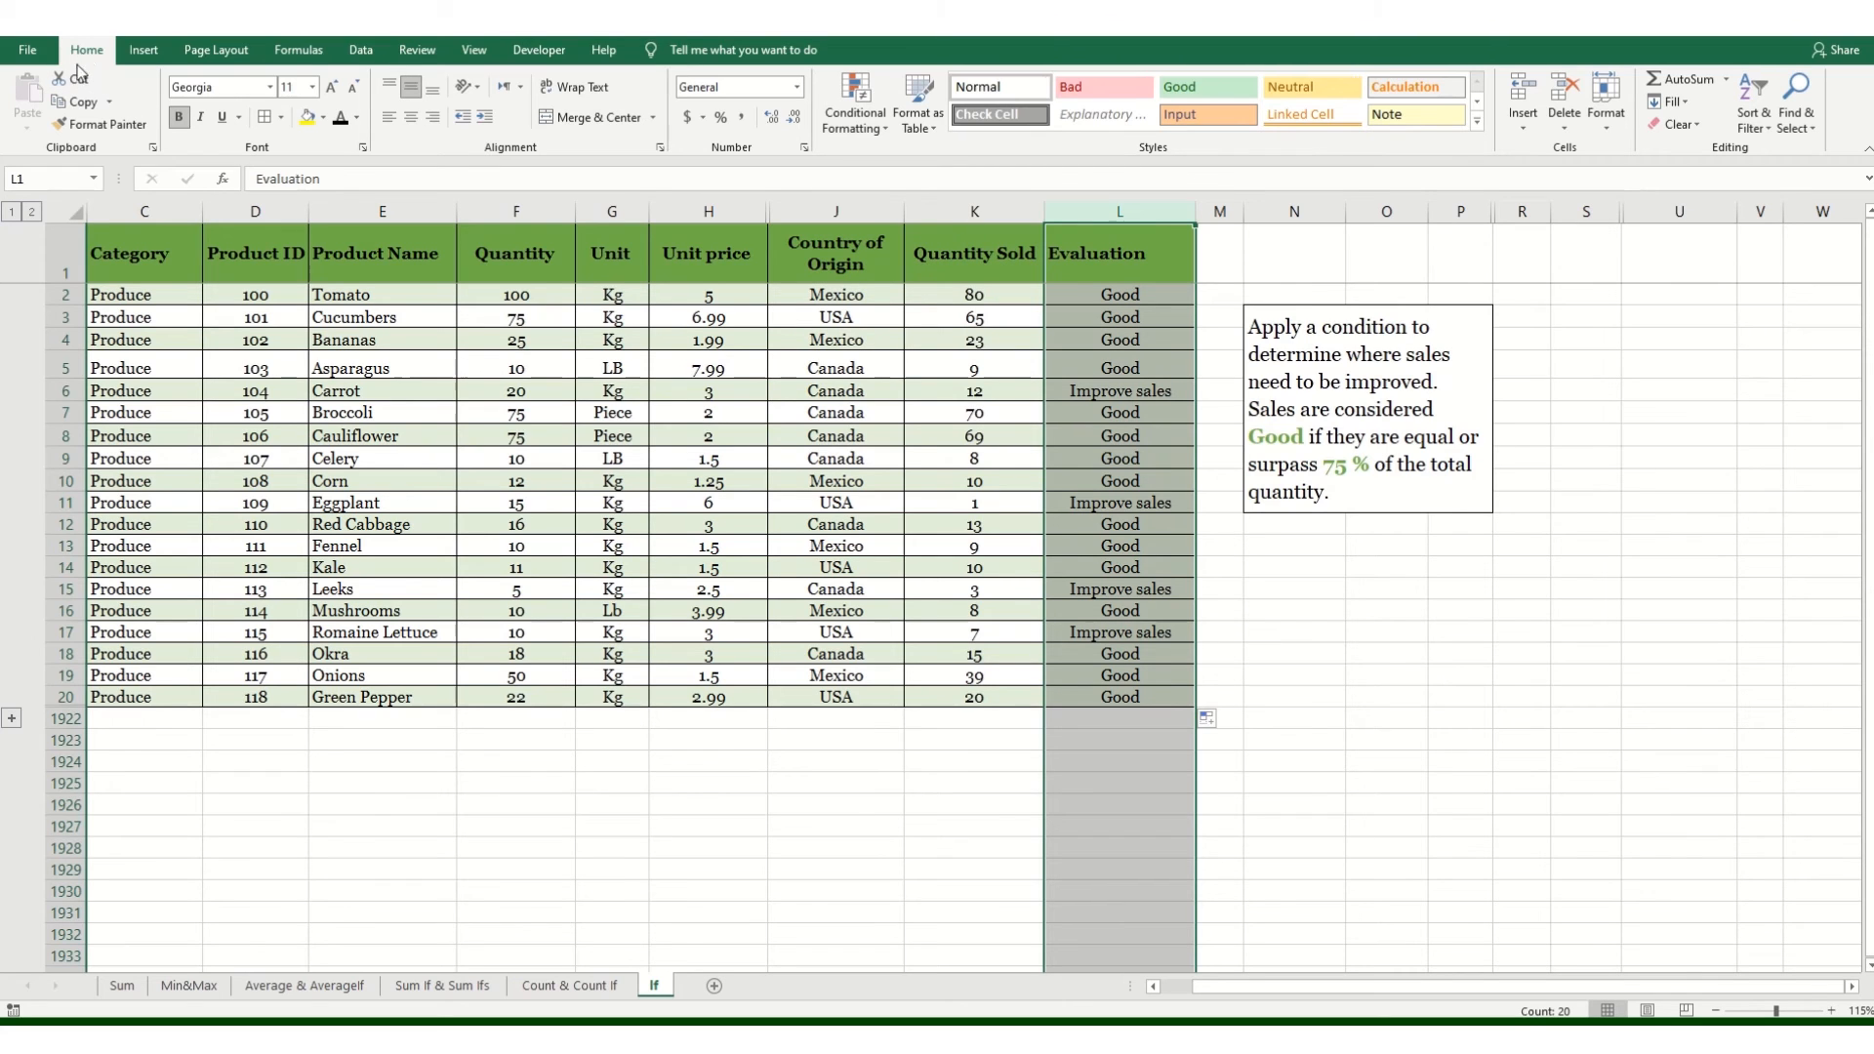
pyautogui.click(861, 127)
pyautogui.moveTo(887, 163)
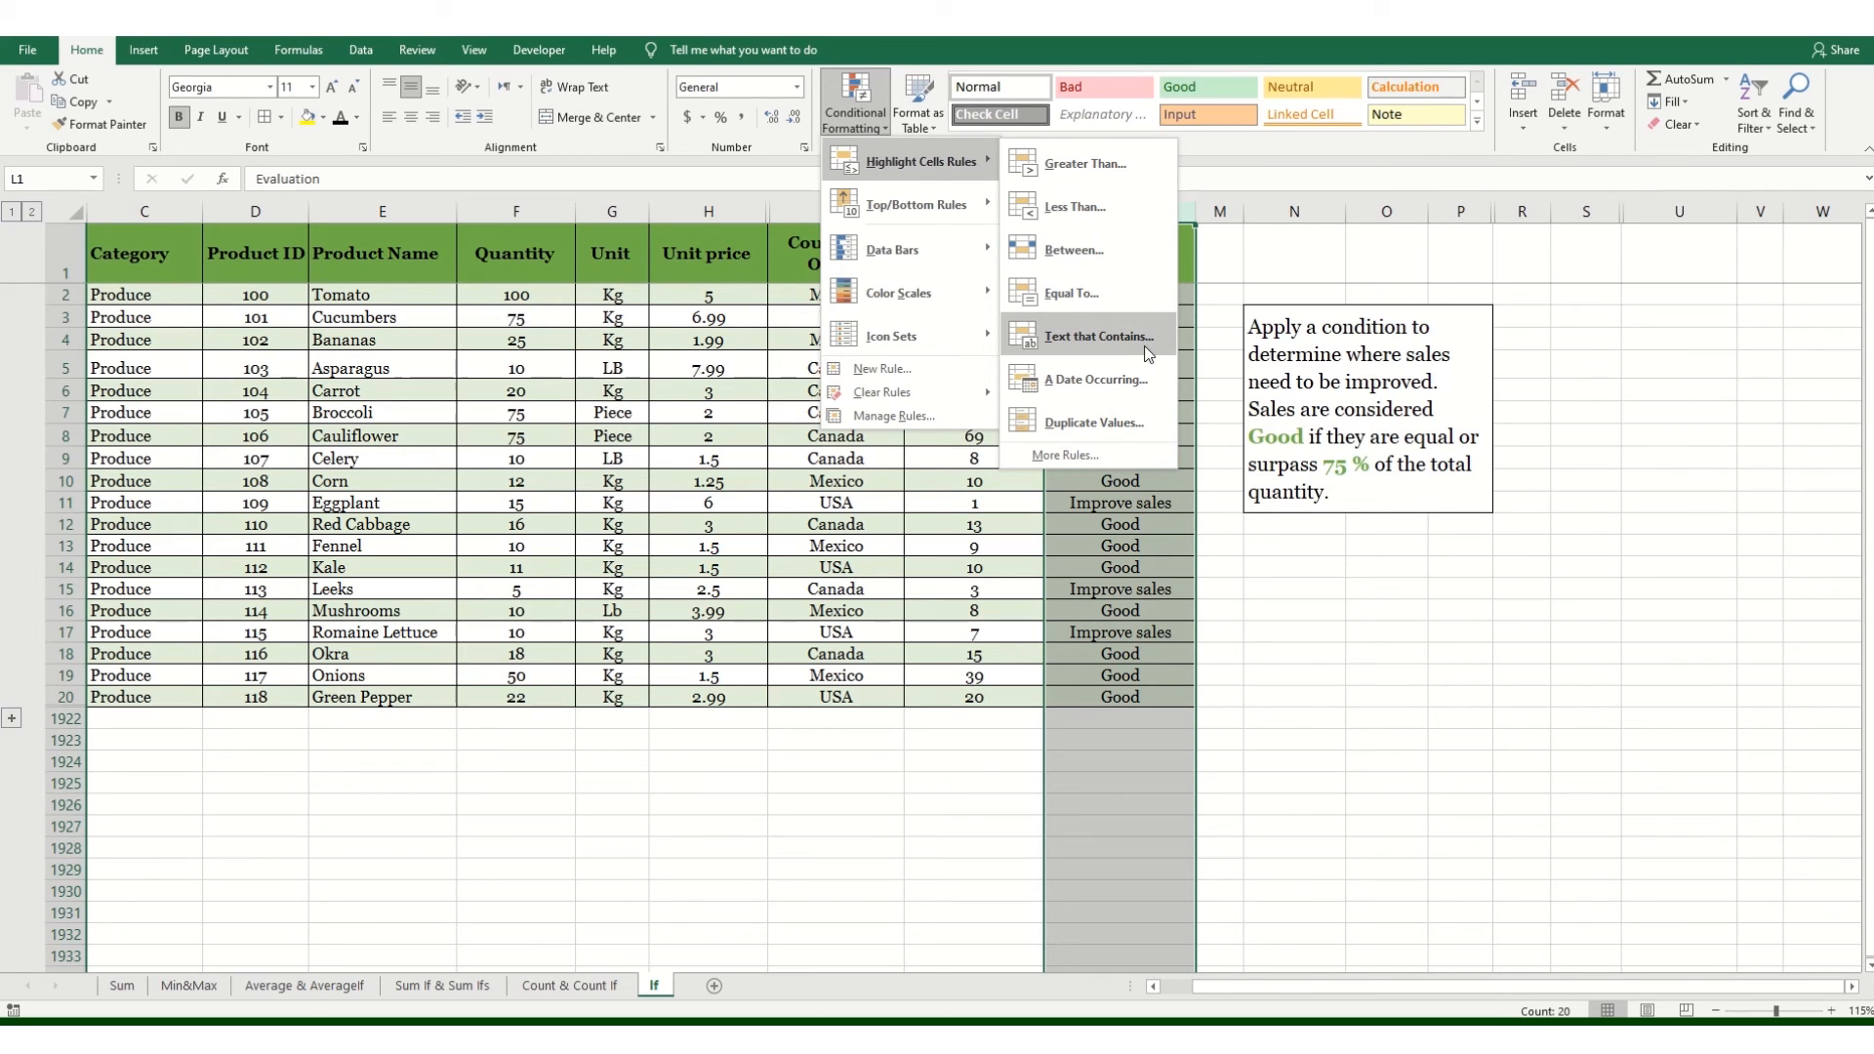
pyautogui.click(1086, 336)
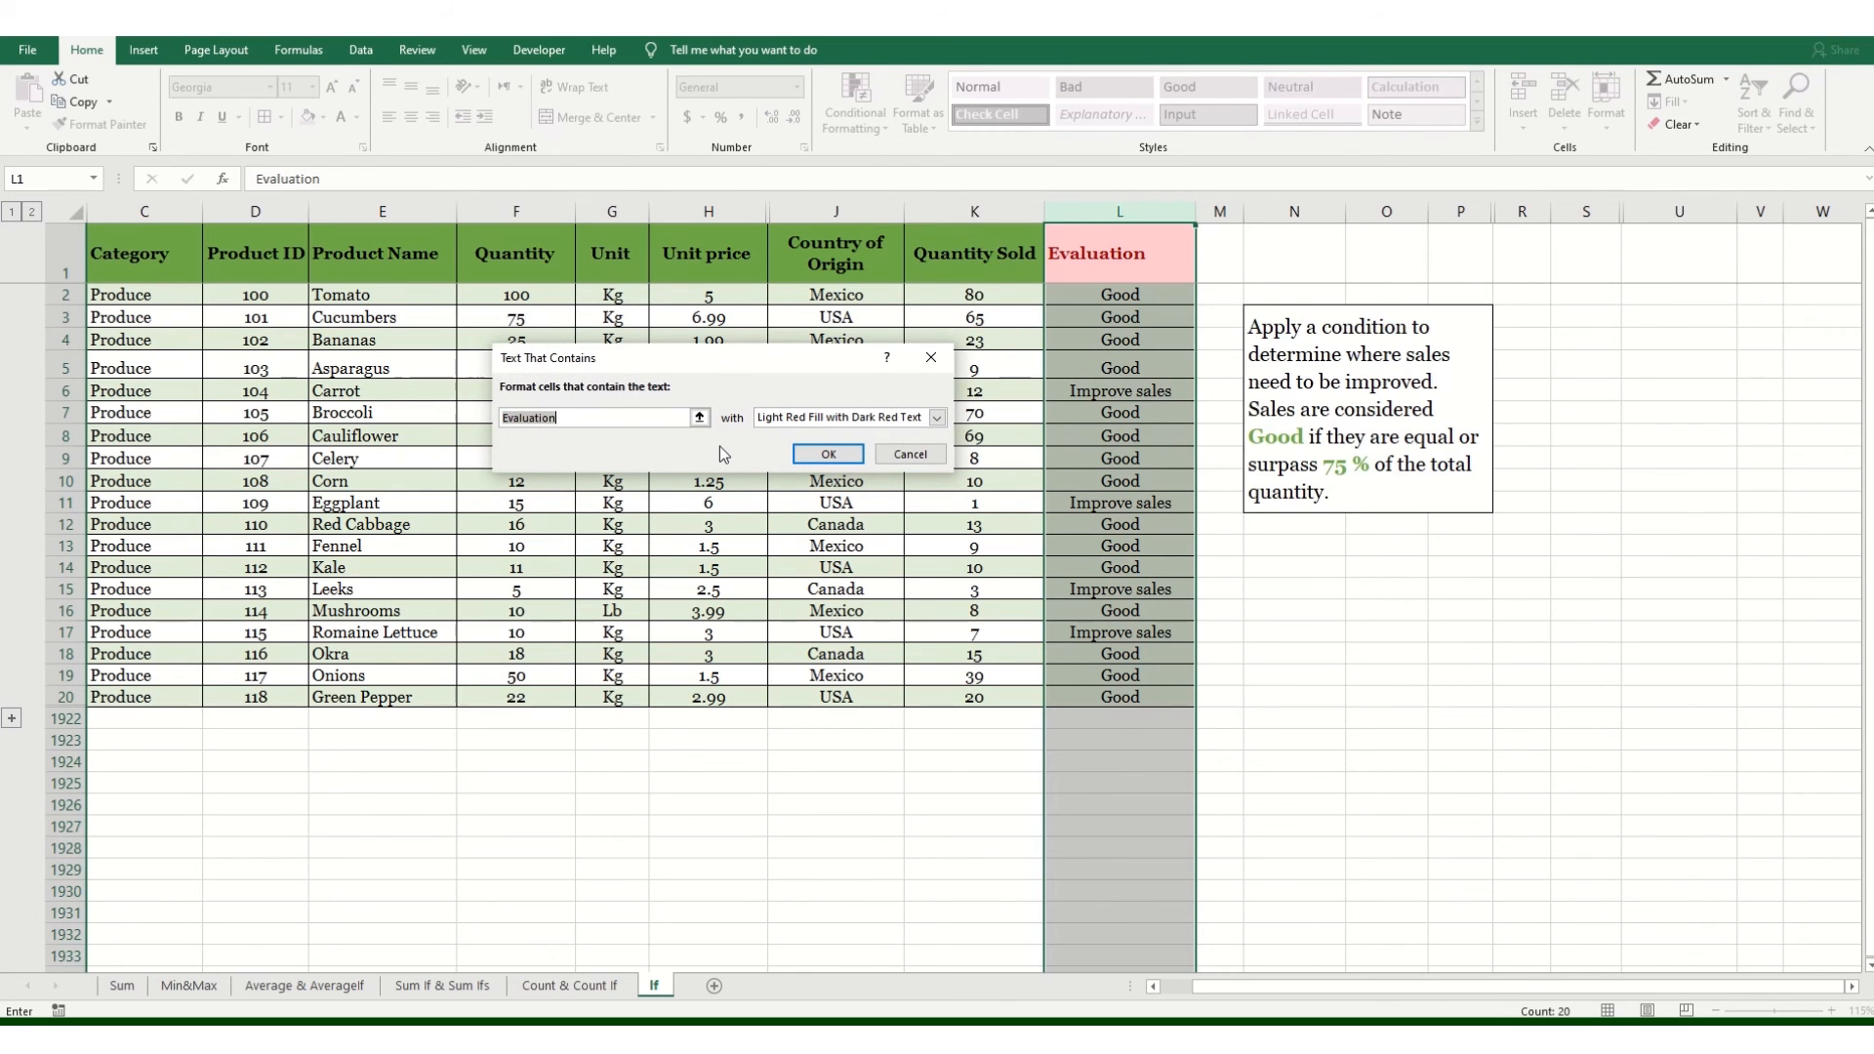
pyautogui.write('Im')
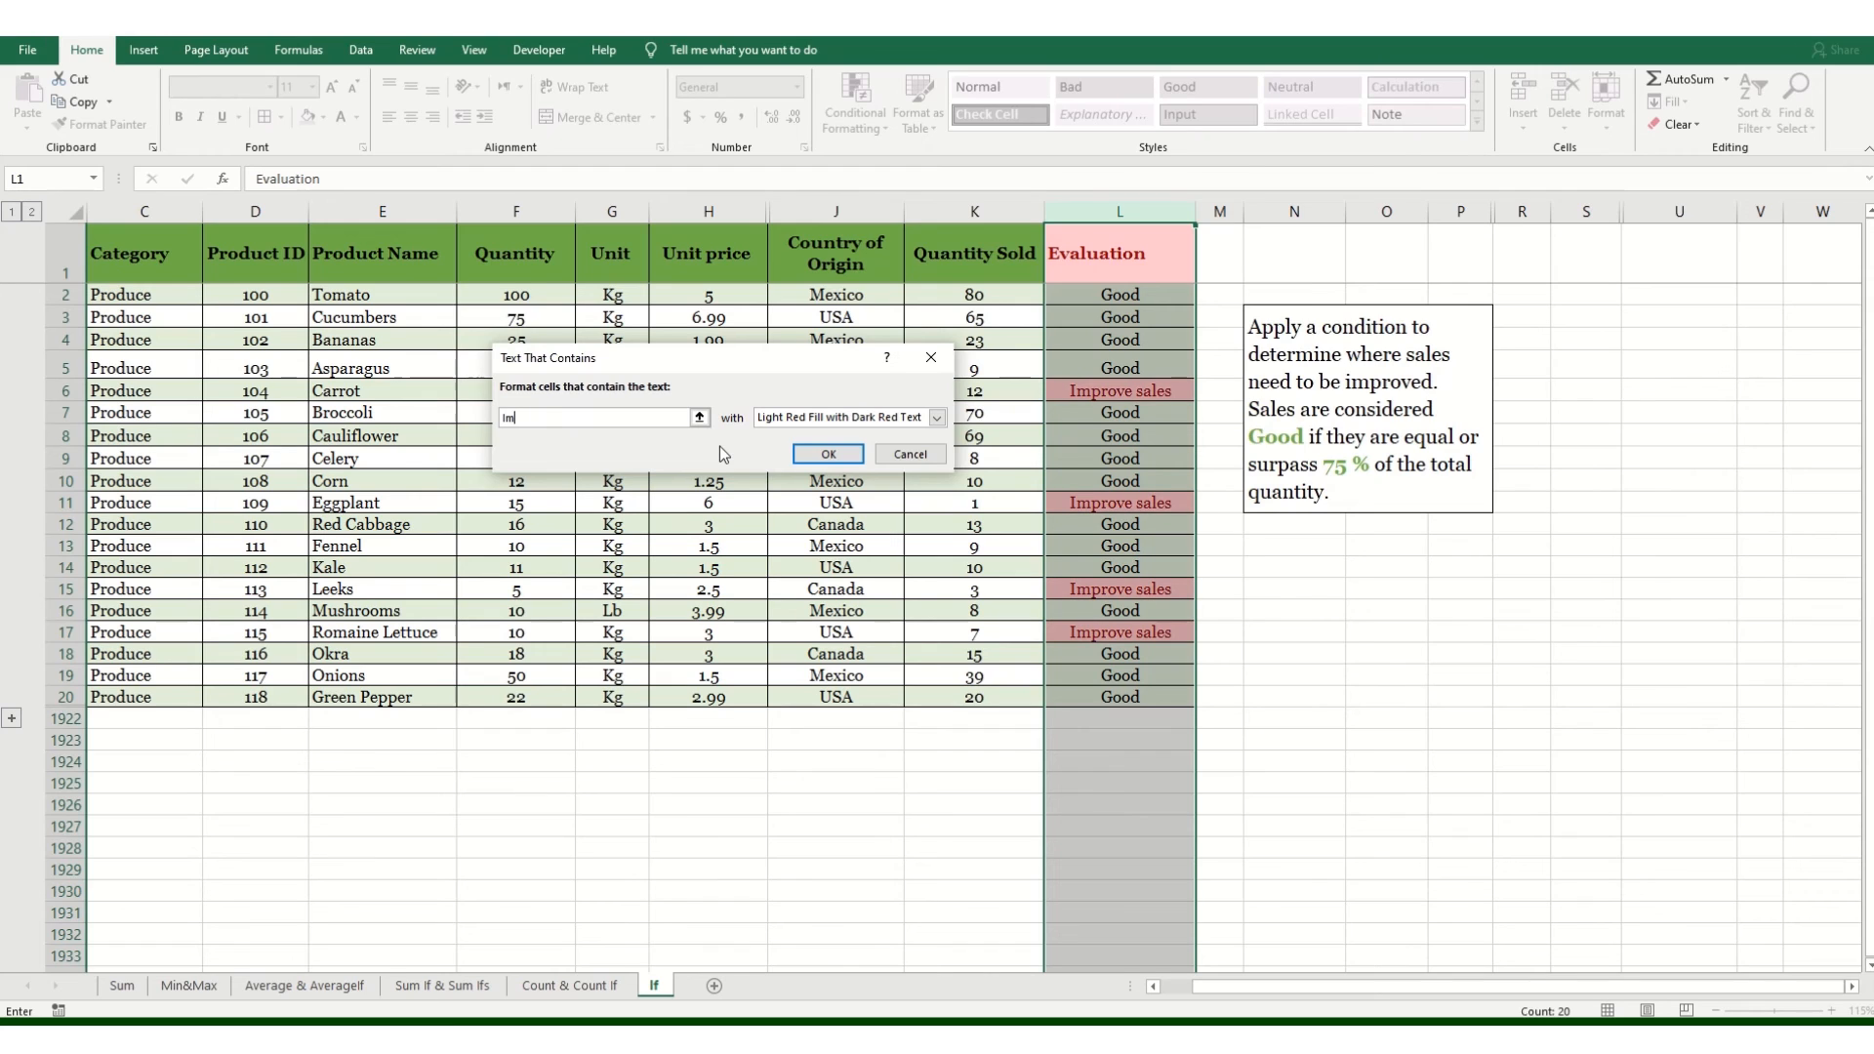
pyautogui.write('prove')
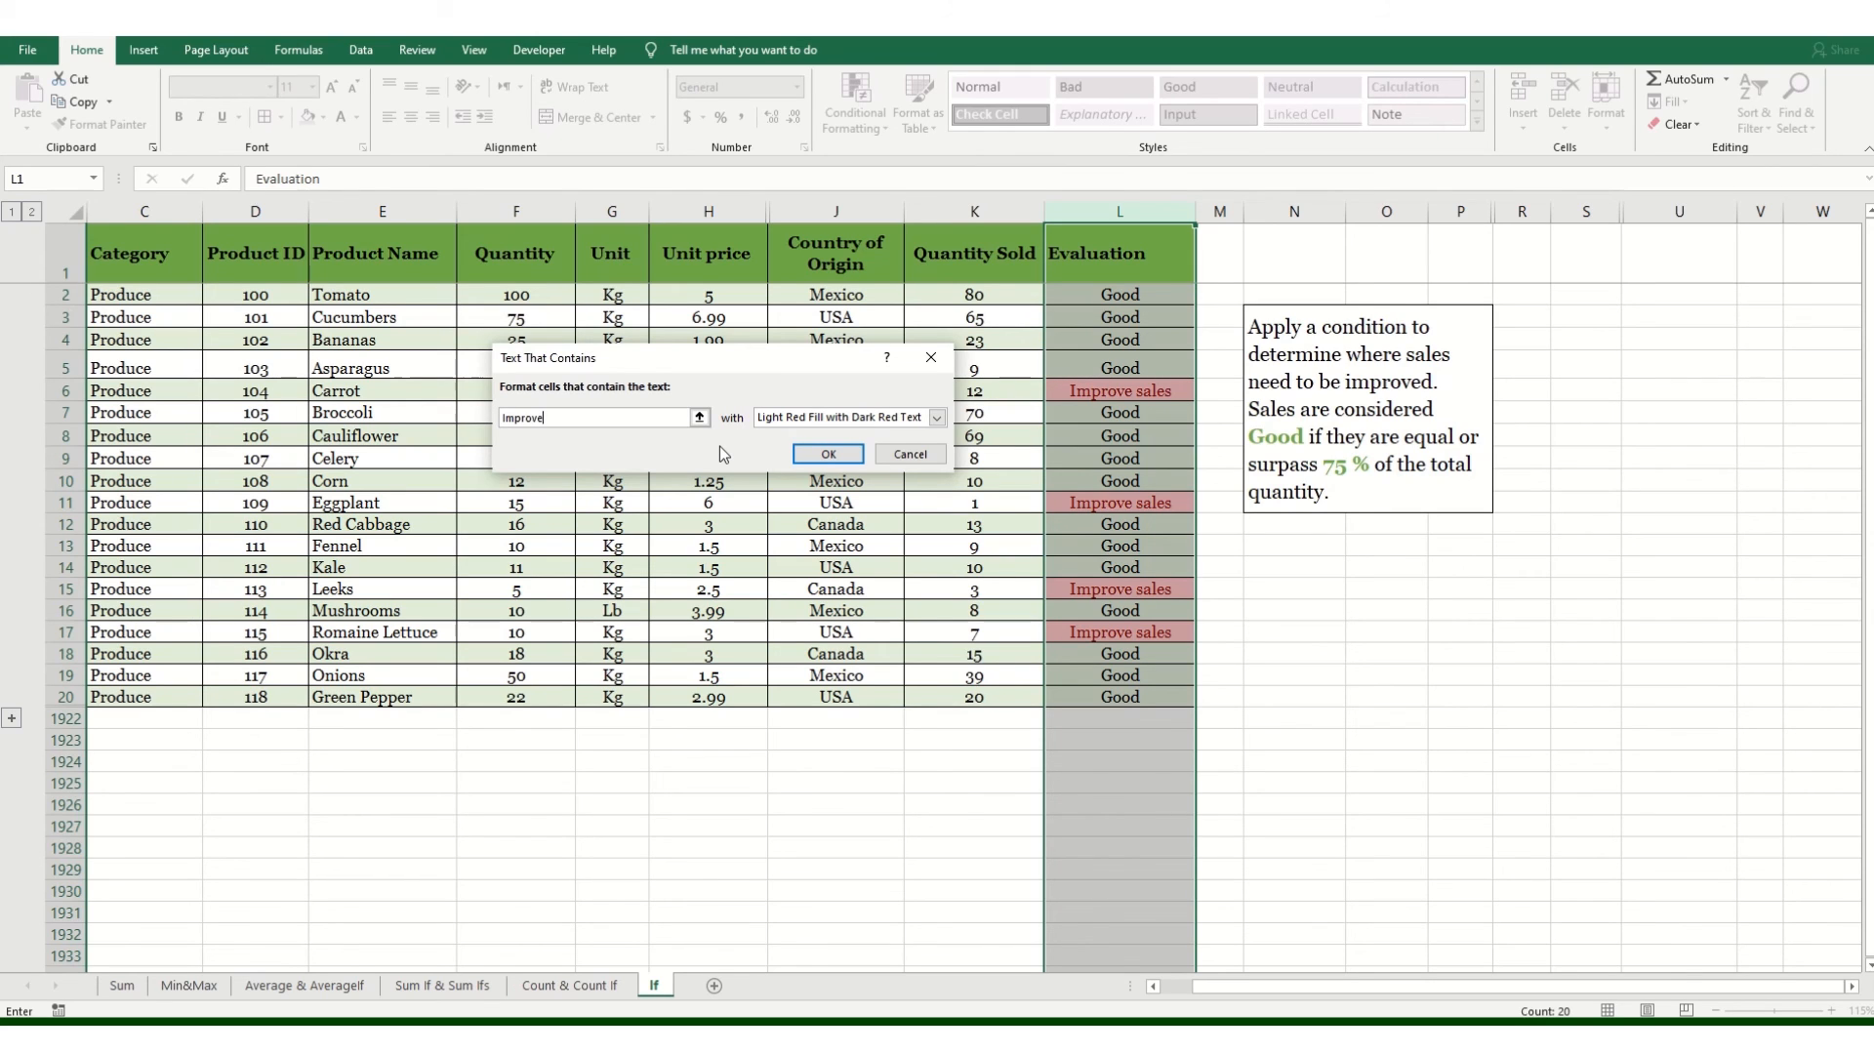
# Step: Set the rule's format to Light Red Fill with Dark Red Text and apply it to the column
pyautogui.click(914, 423)
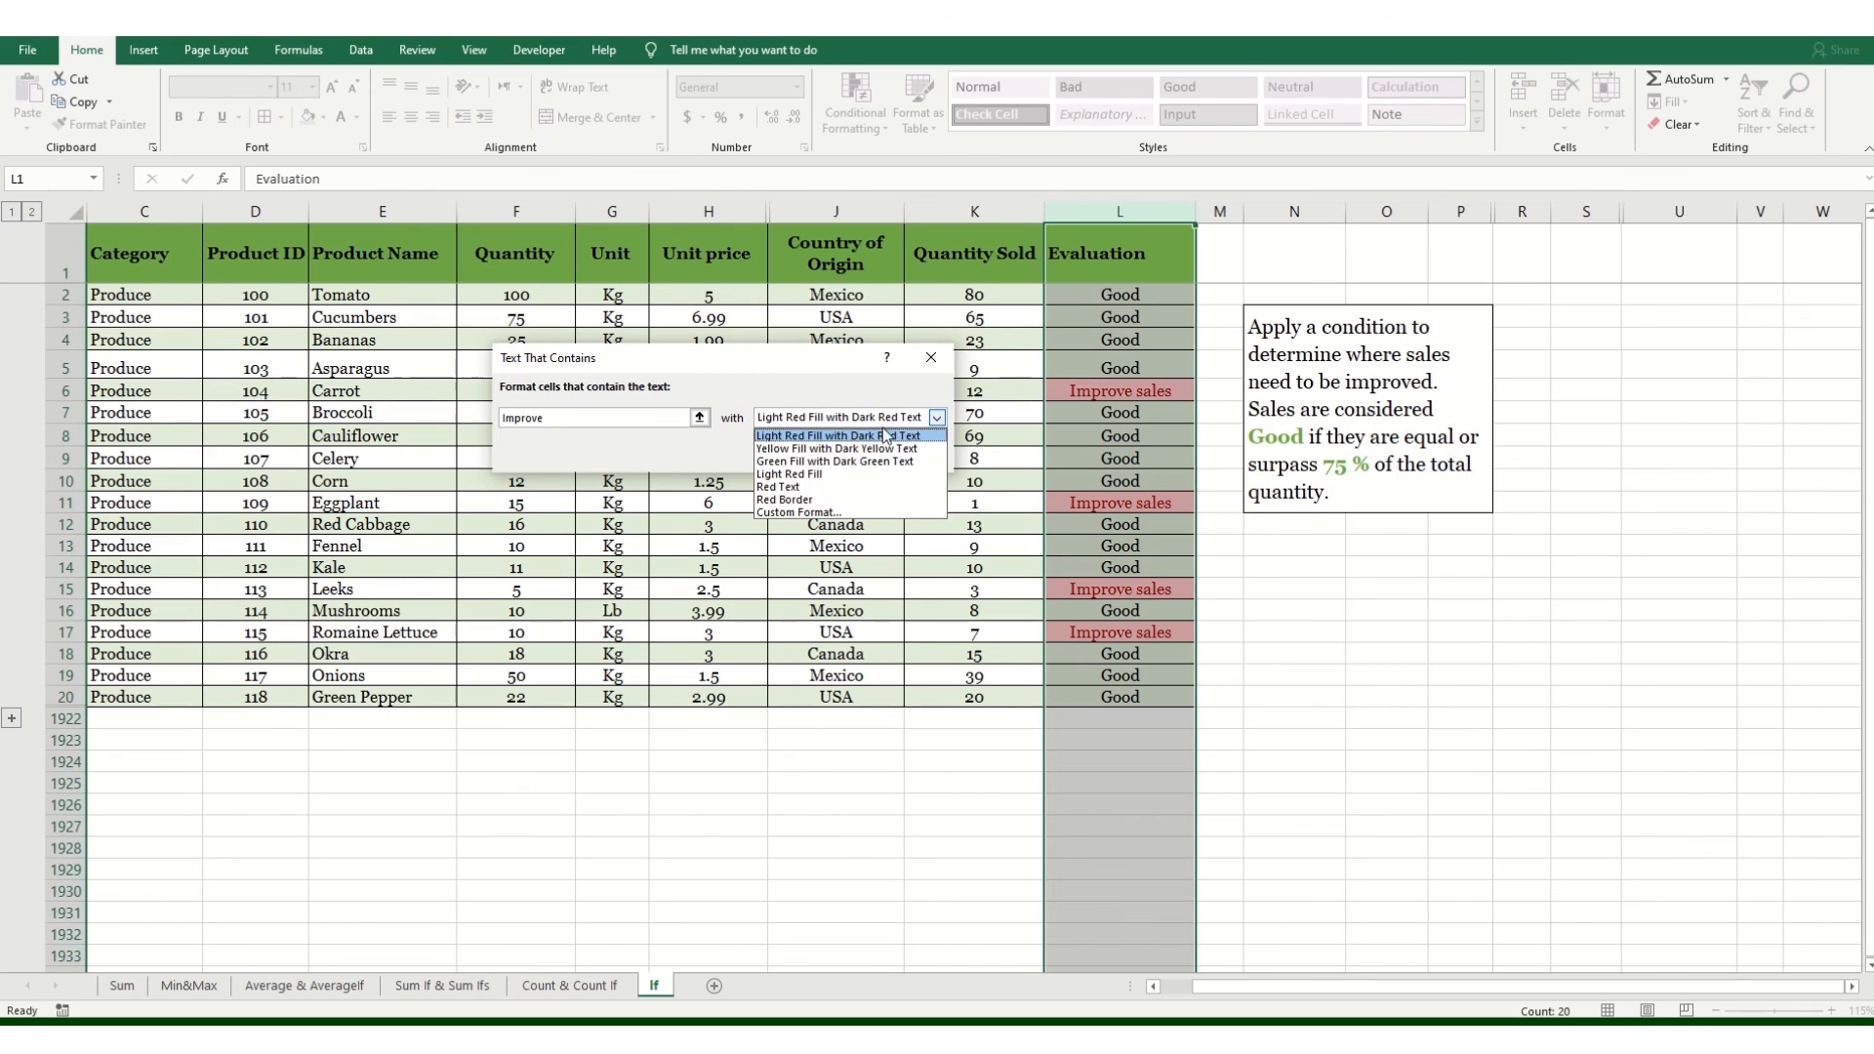
pyautogui.click(822, 438)
pyautogui.click(833, 423)
pyautogui.click(806, 460)
pyautogui.click(830, 418)
pyautogui.click(937, 418)
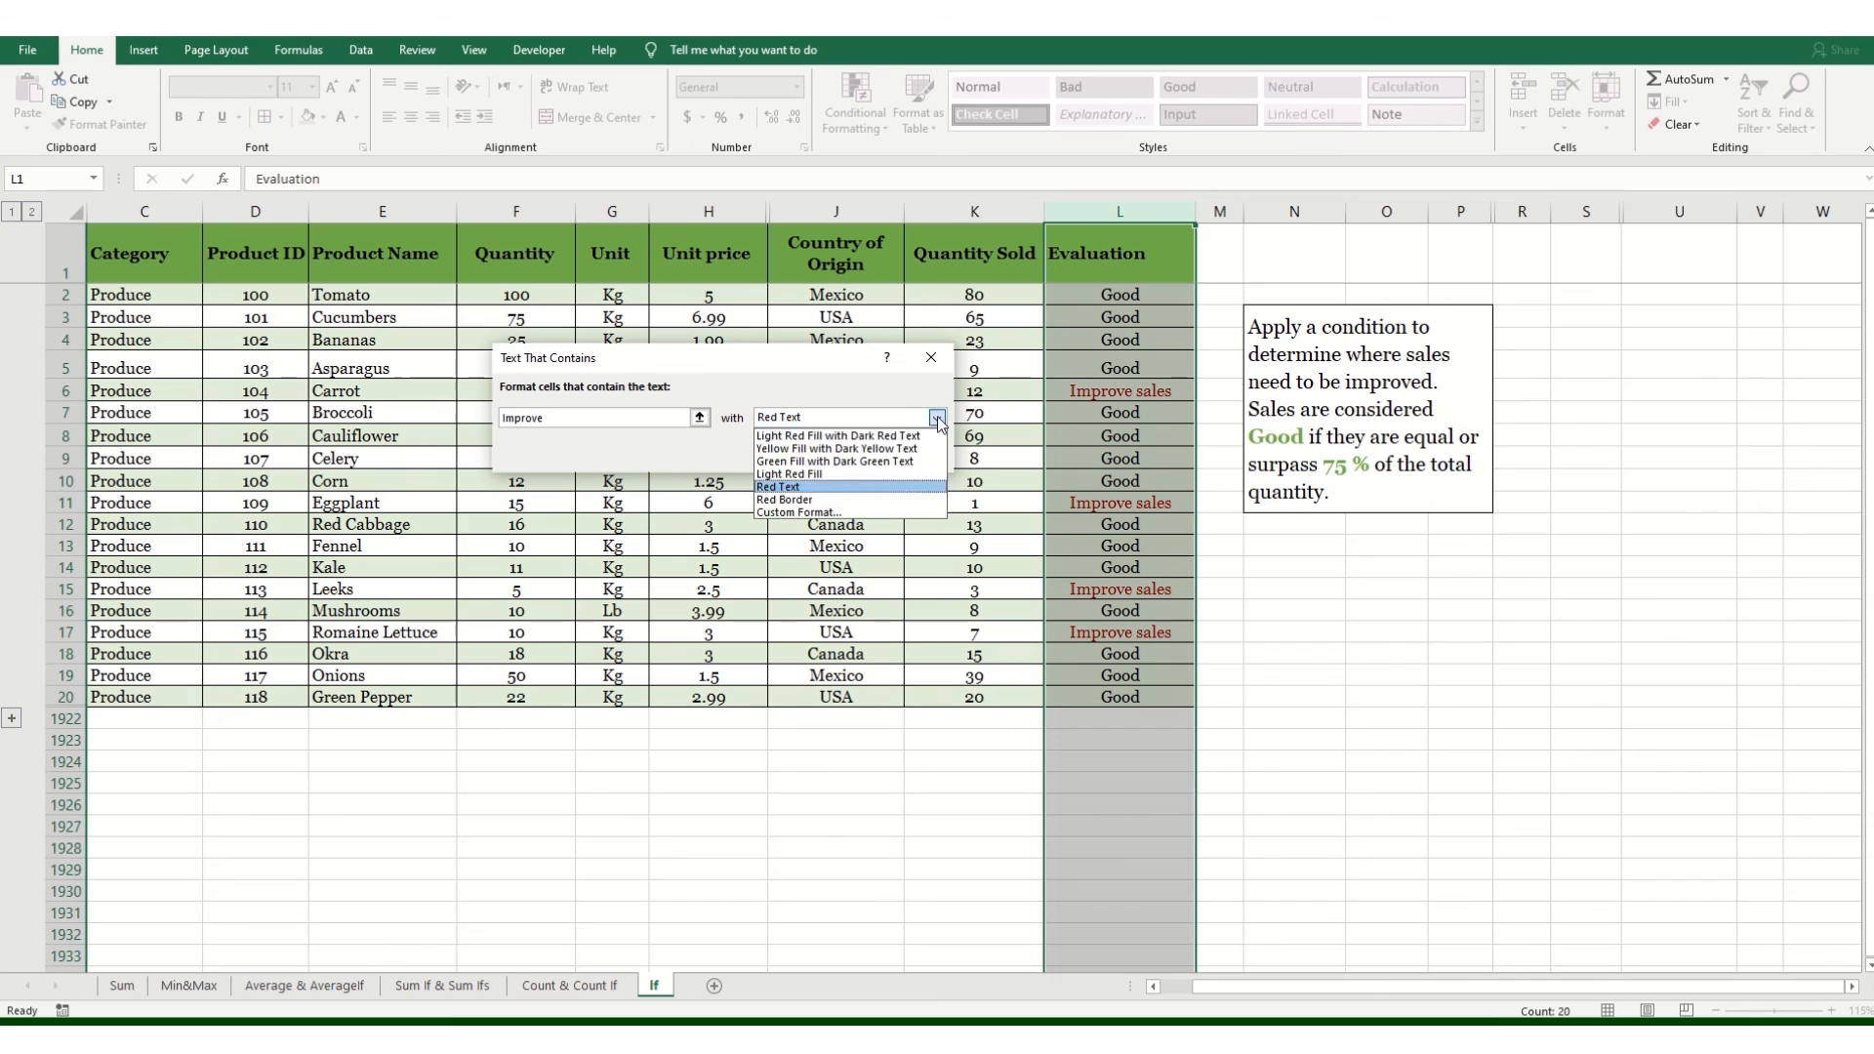
pyautogui.click(847, 432)
pyautogui.click(857, 459)
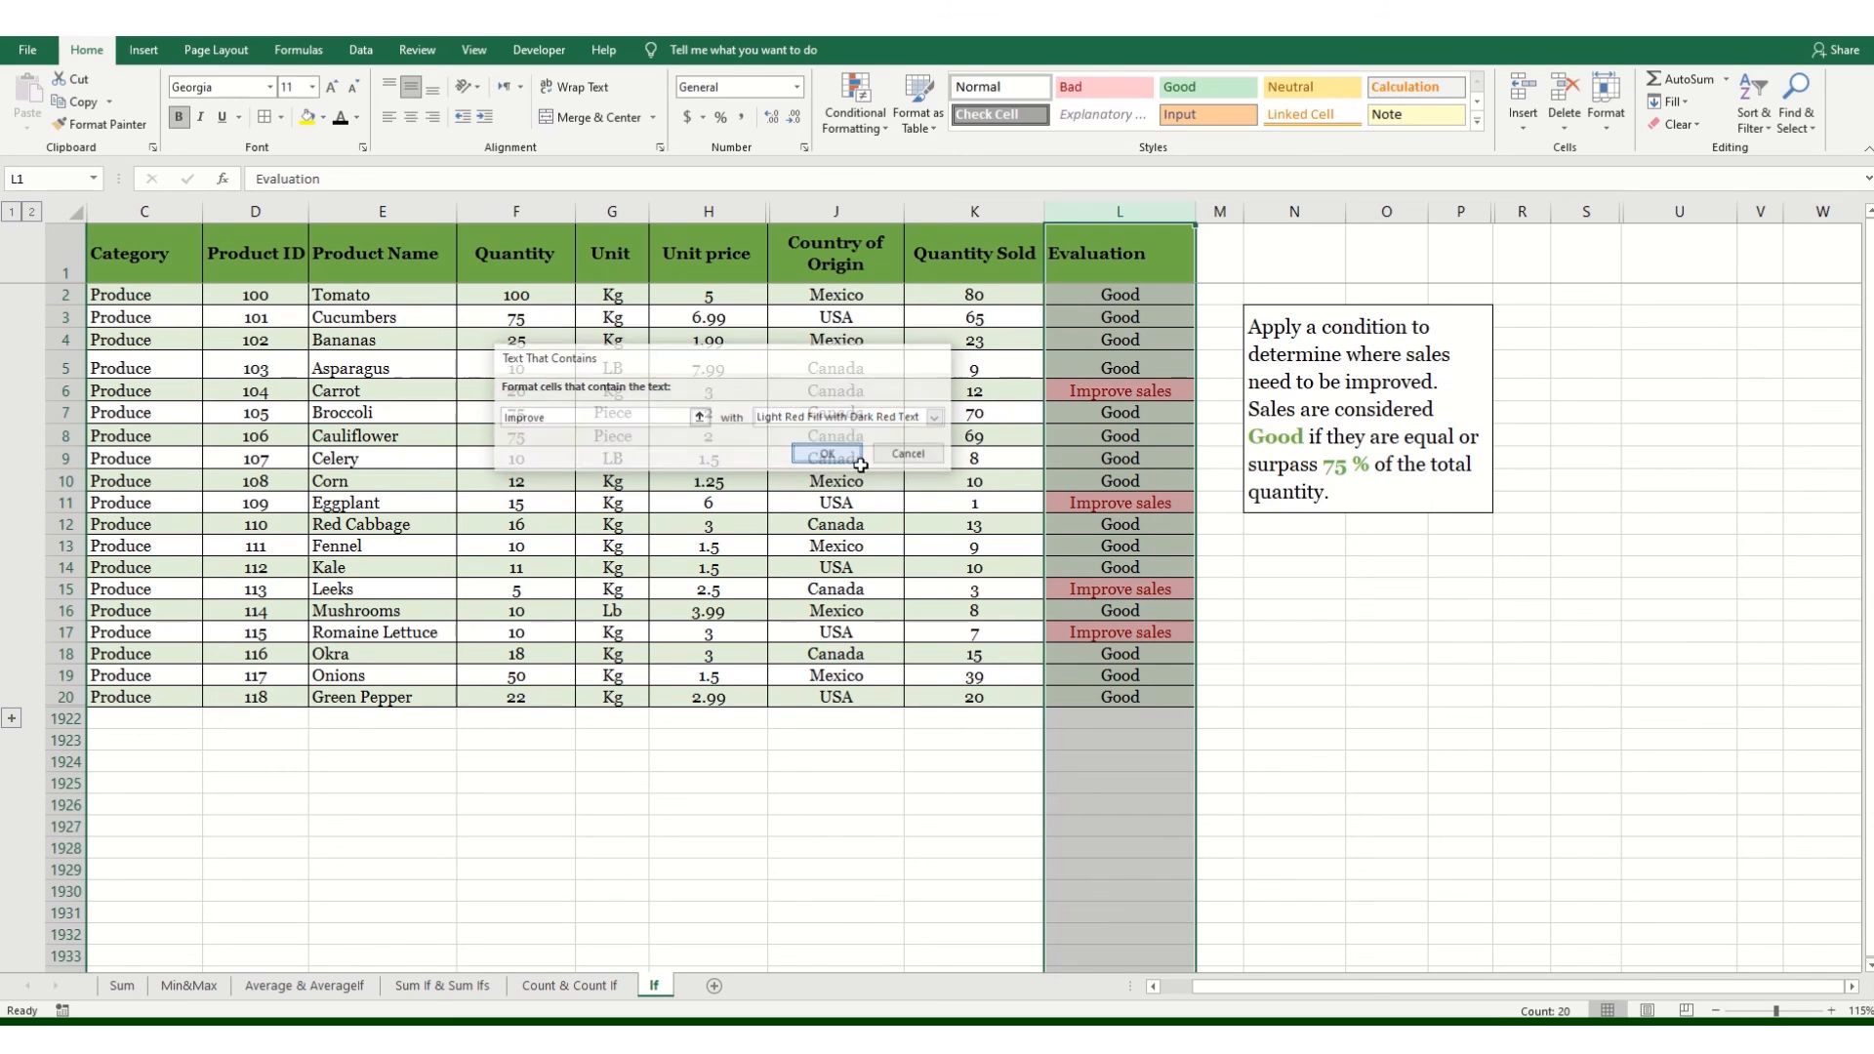
pyautogui.click(1306, 607)
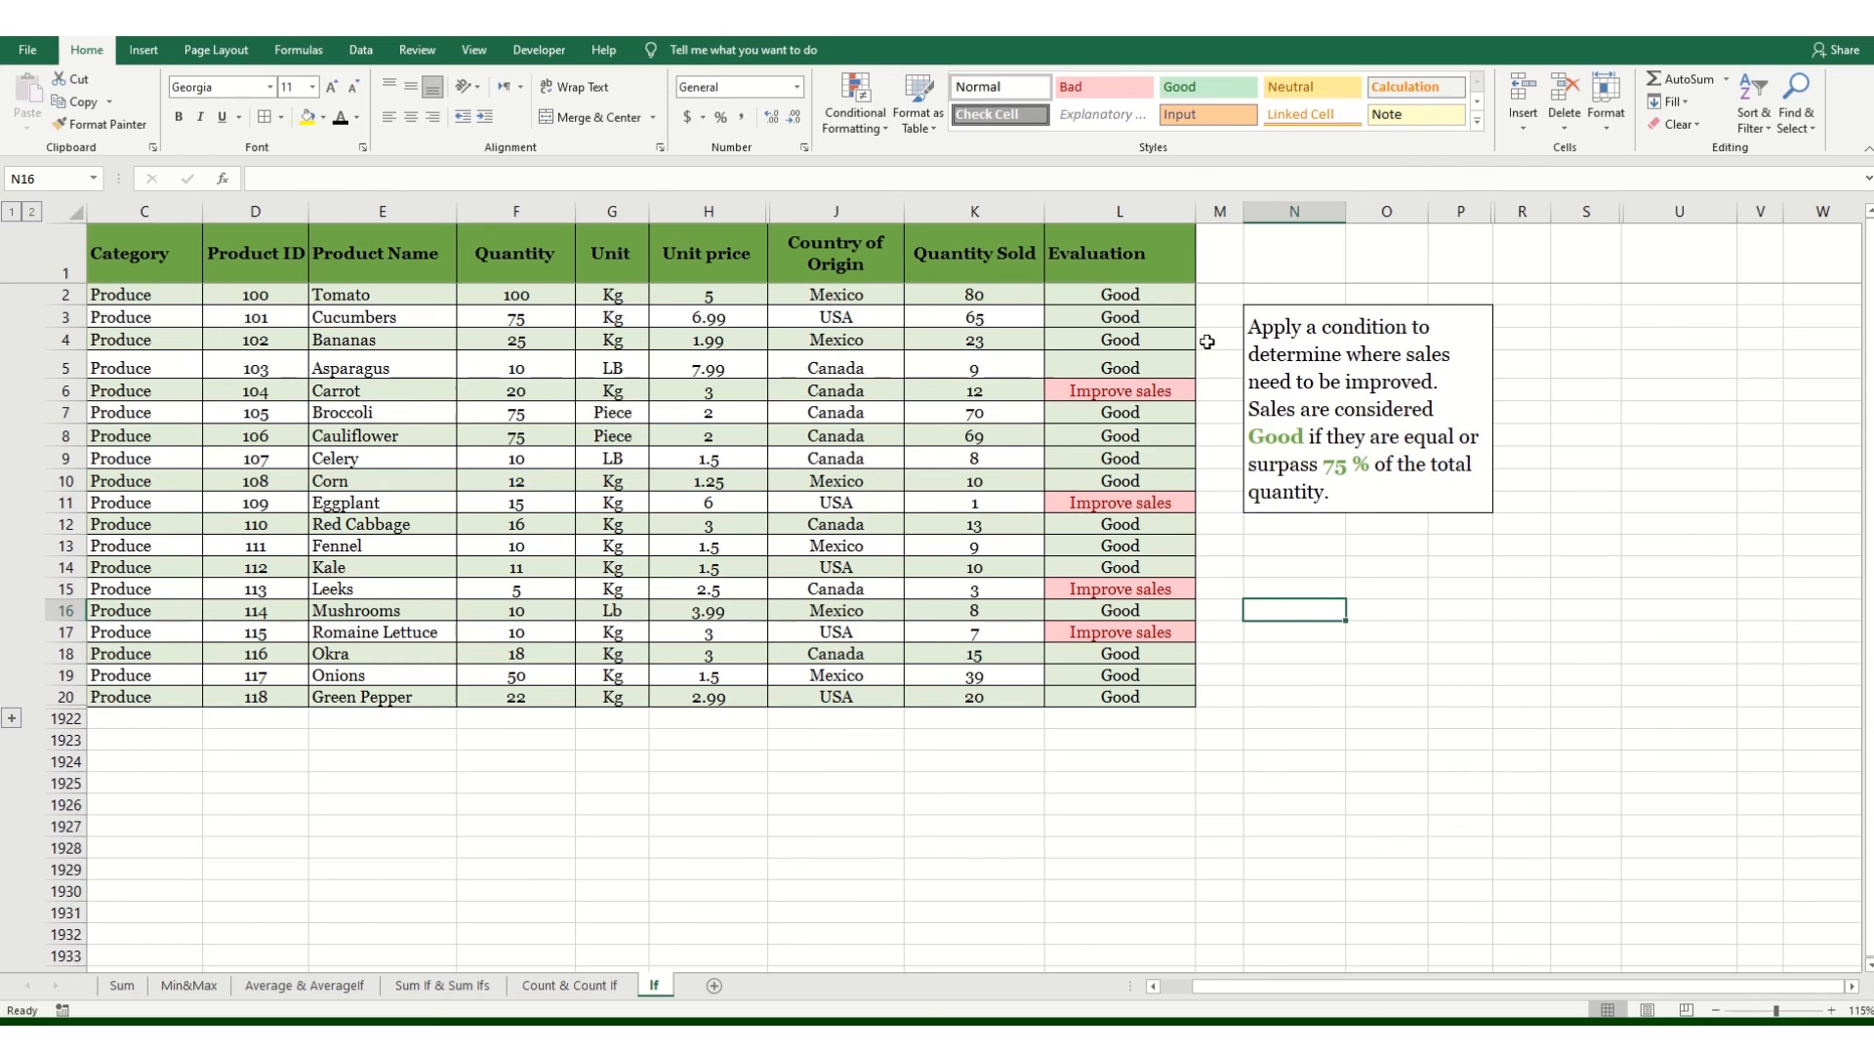
pyautogui.click(1153, 298)
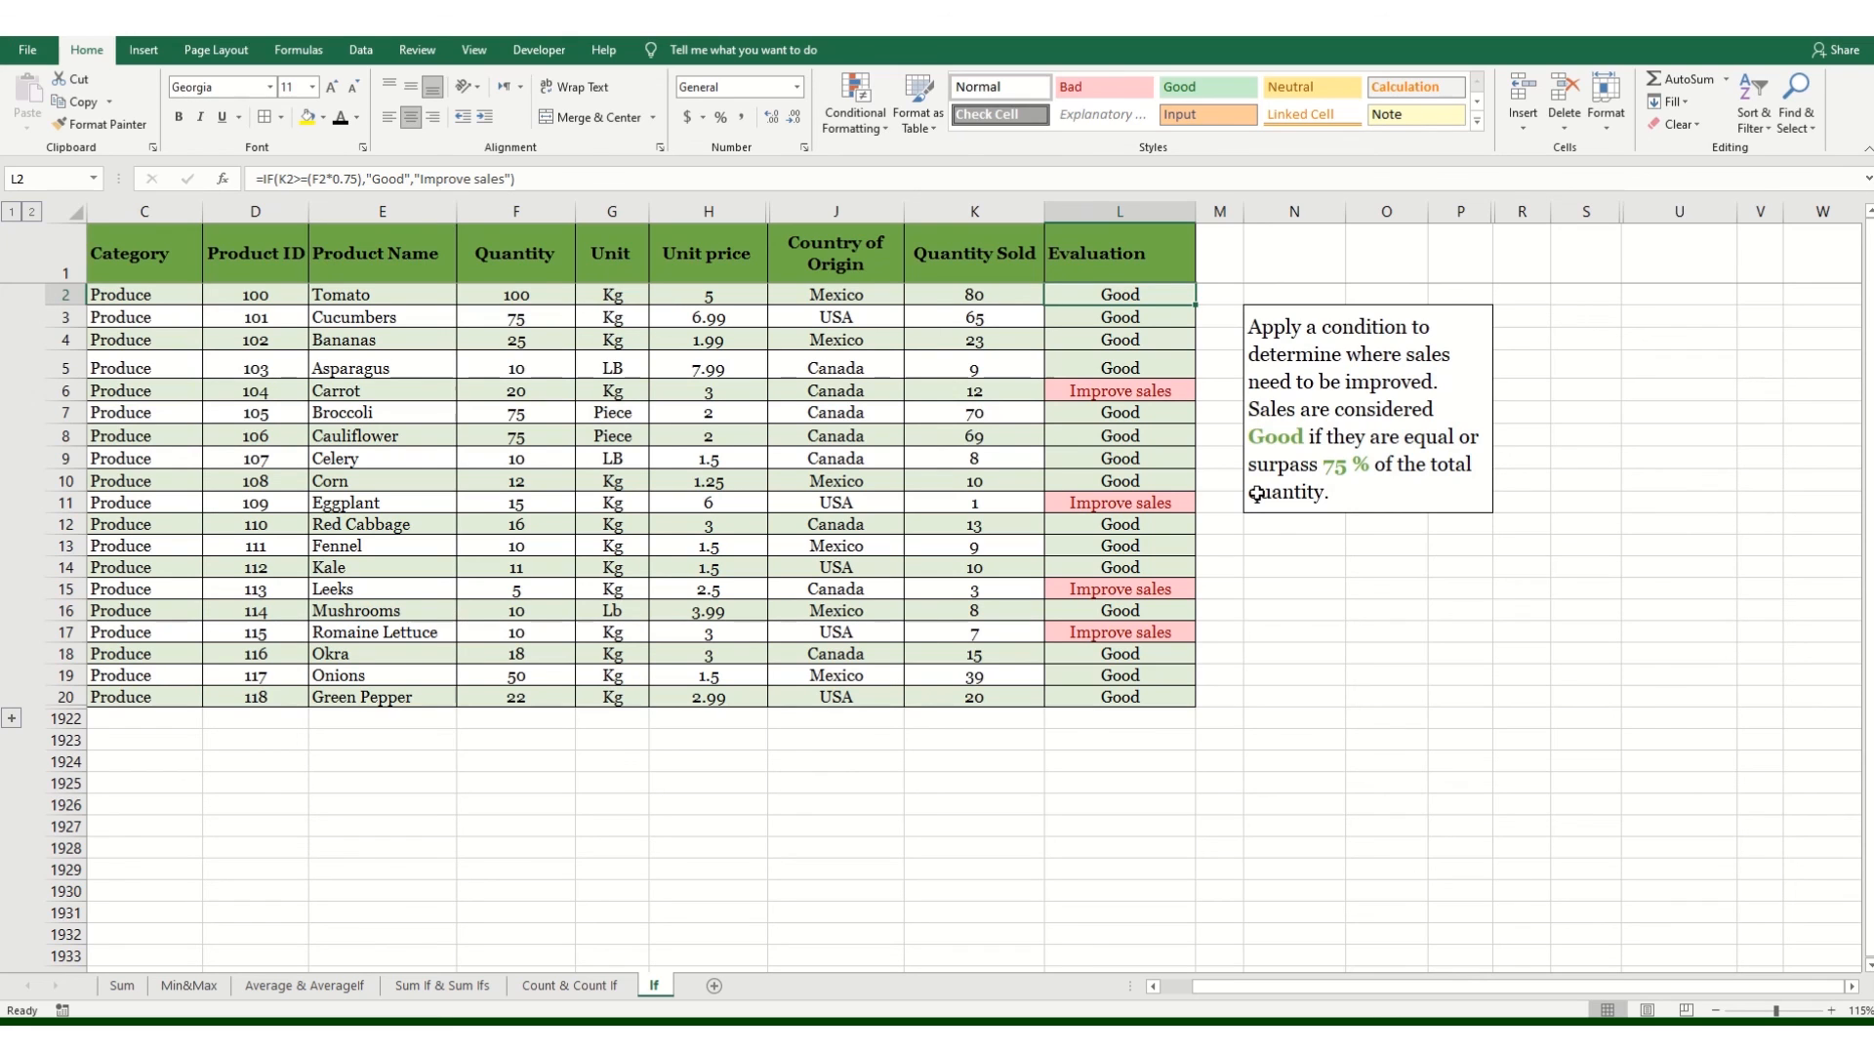
pyautogui.click(1305, 552)
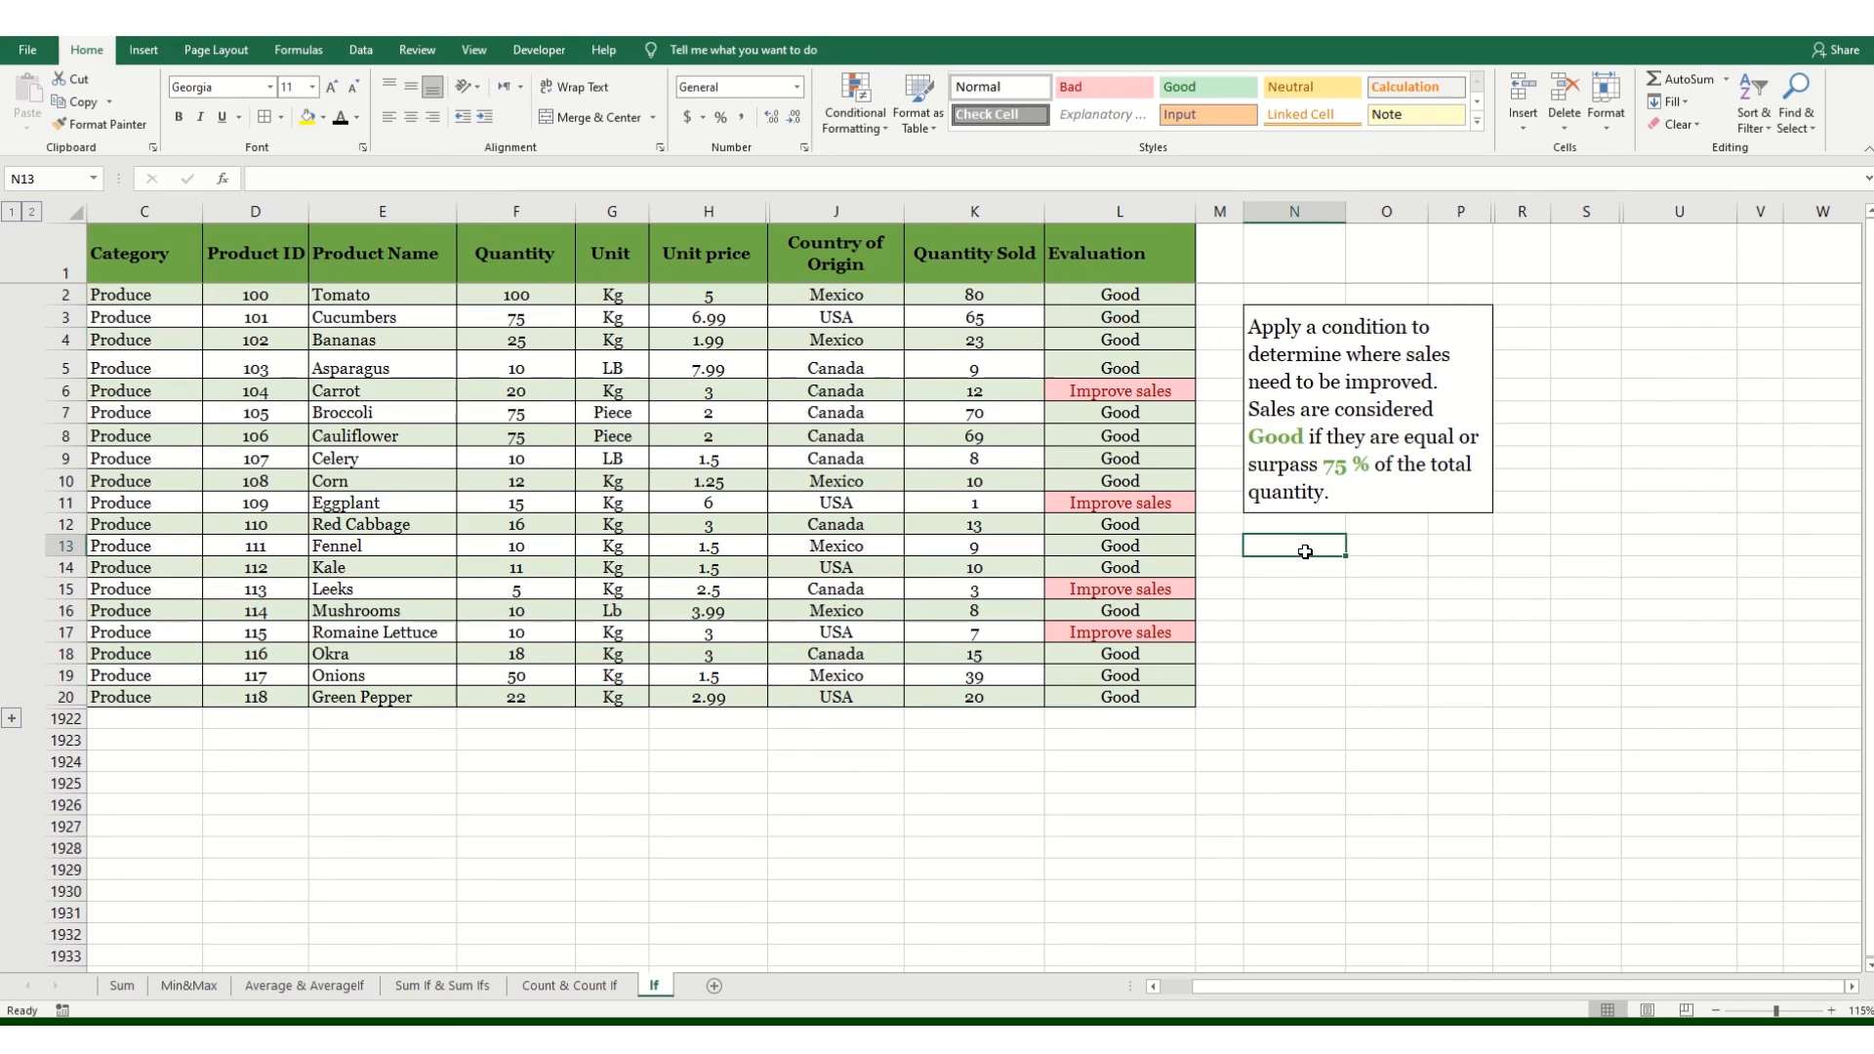